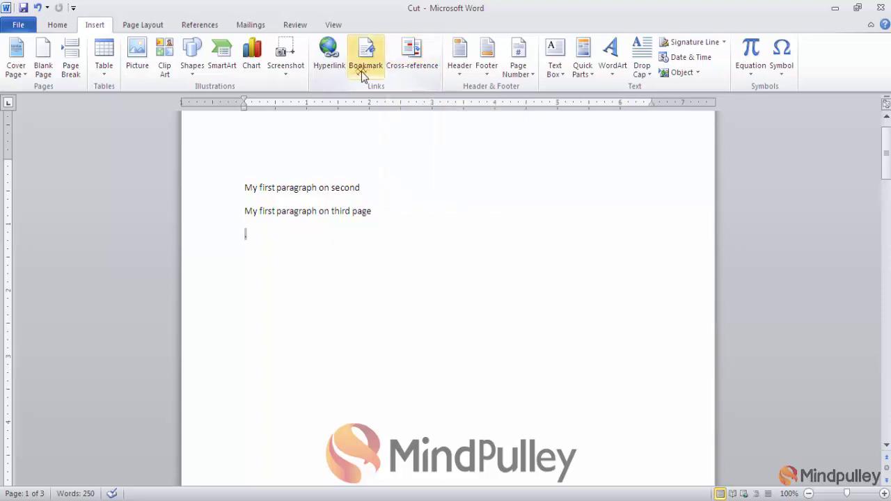
Add a bookmark named chapter1para1 before the Chapter1 heading 'First file of the document.'.
click(886, 445)
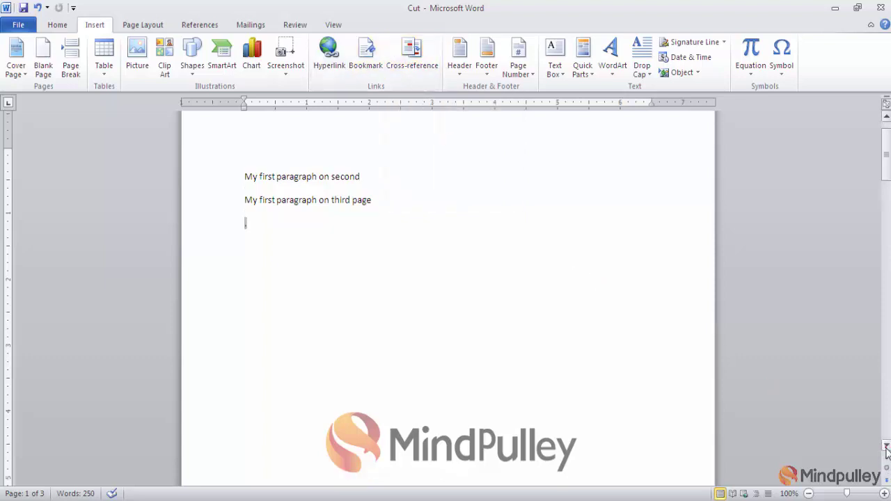
drag(886, 448, 886, 448)
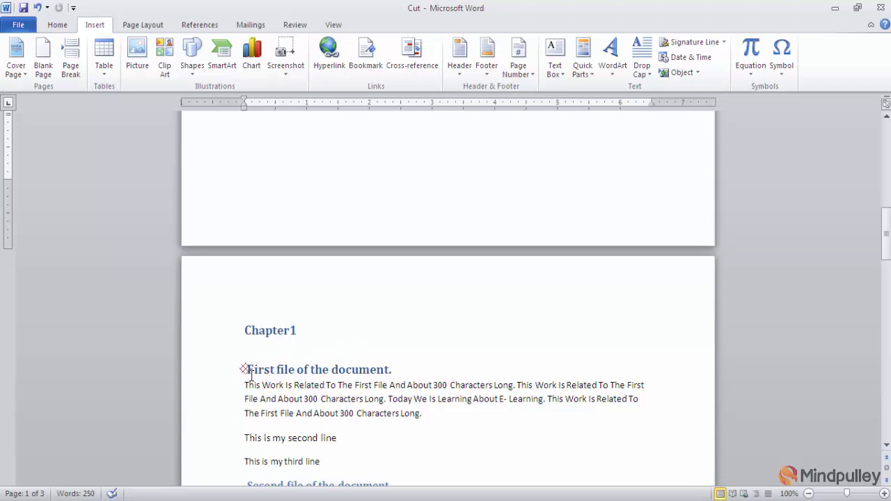
click(247, 369)
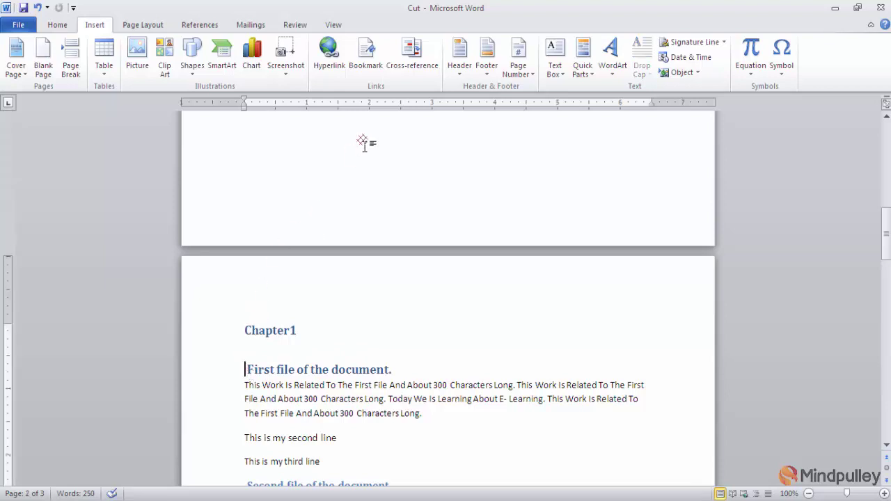
click(367, 71)
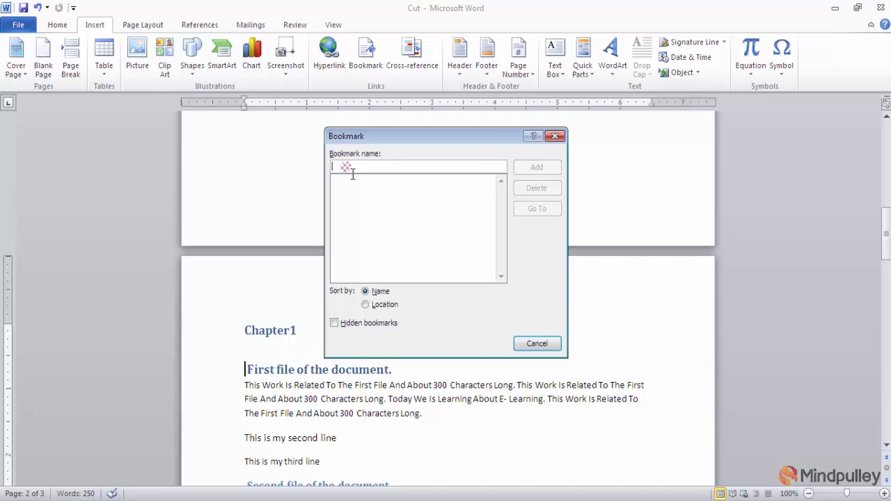
text(chapter1para1)
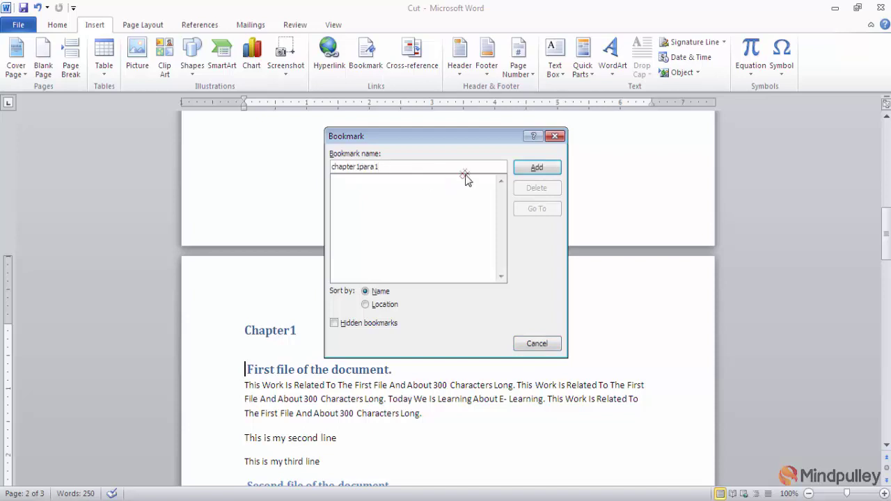
click(537, 169)
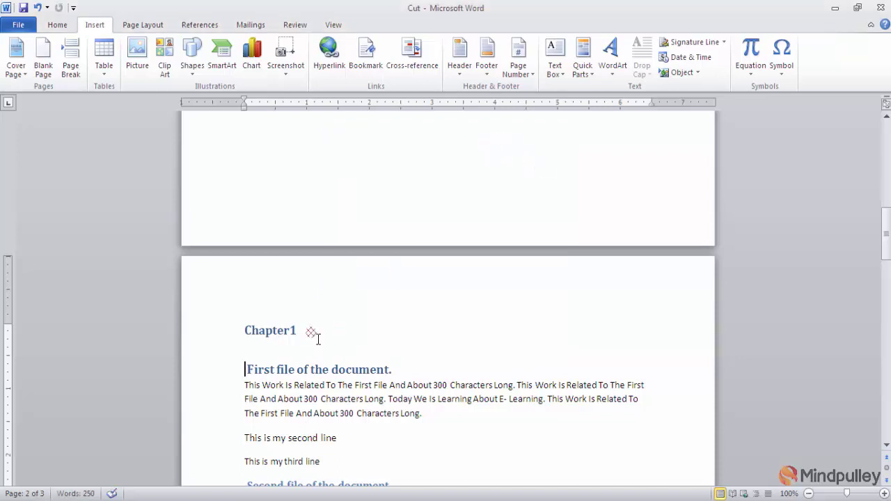
Add a bookmark chapter1para2 at 'Second file of the document', editing the suggested name.
click(886, 445)
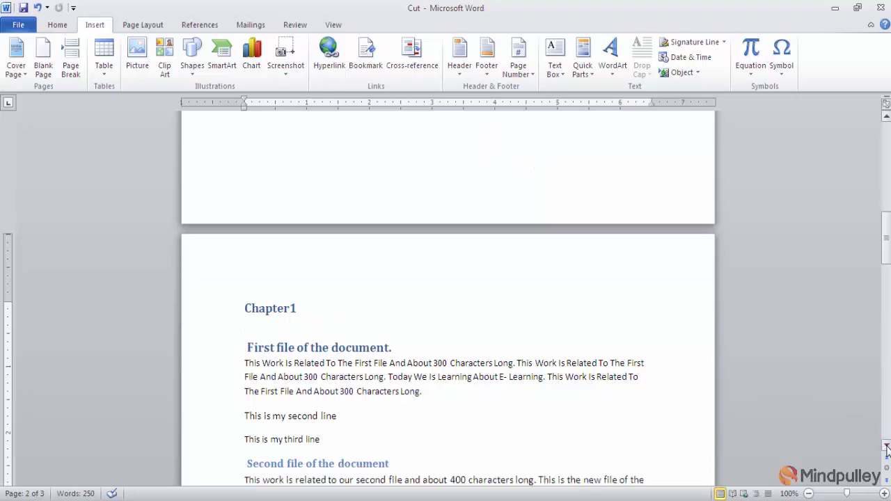
click(886, 446)
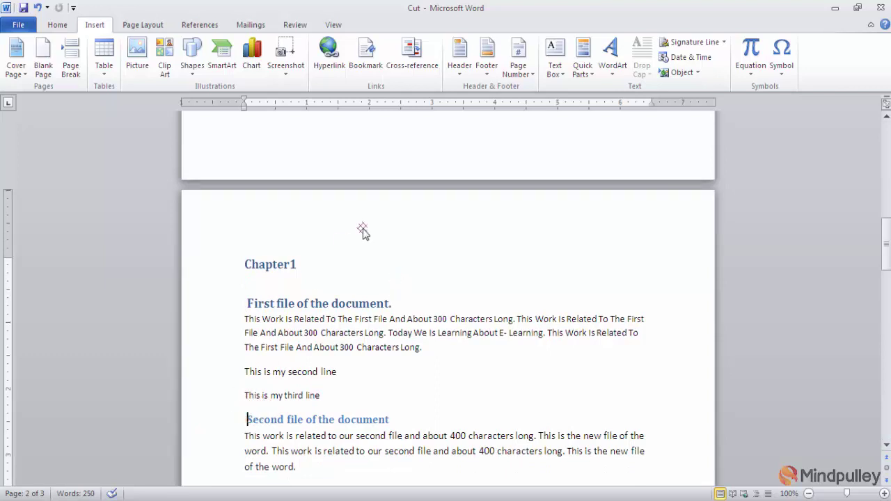
click(367, 65)
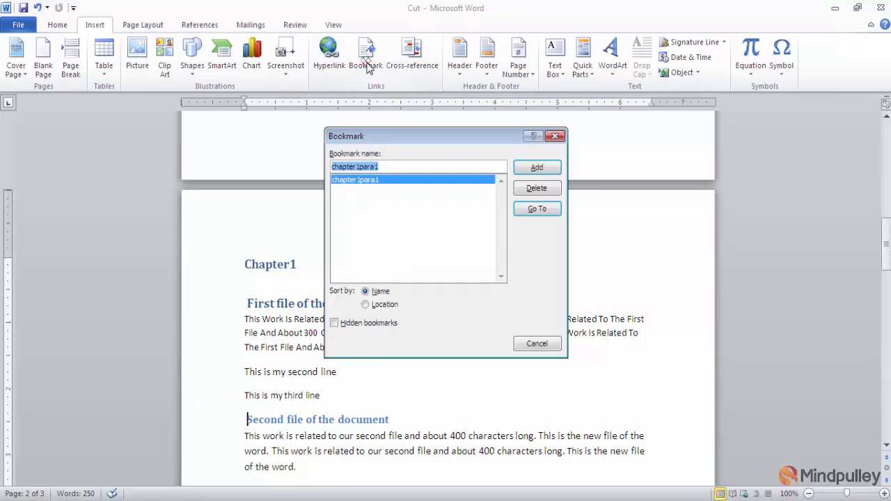
click(382, 167)
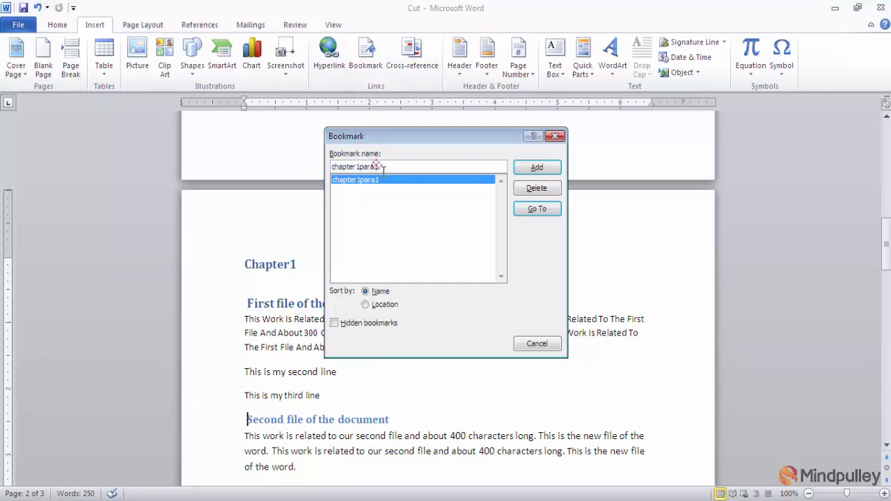
key(BackSpace)
text(2)
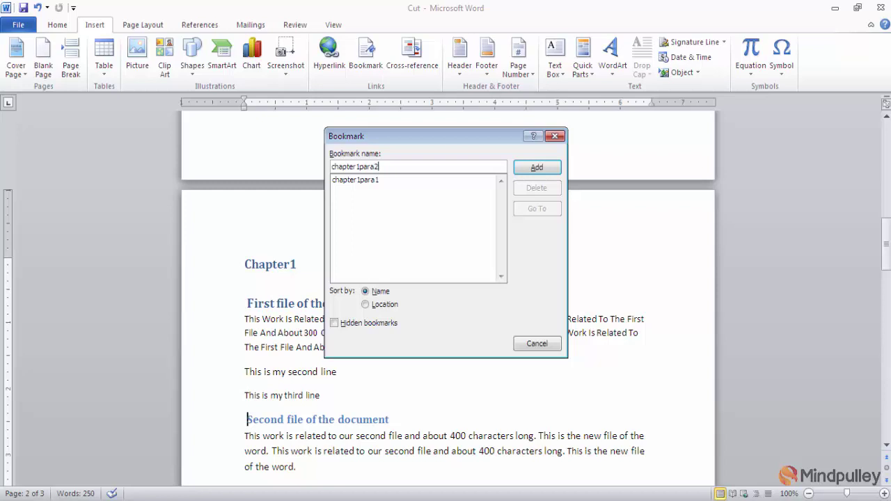
click(538, 168)
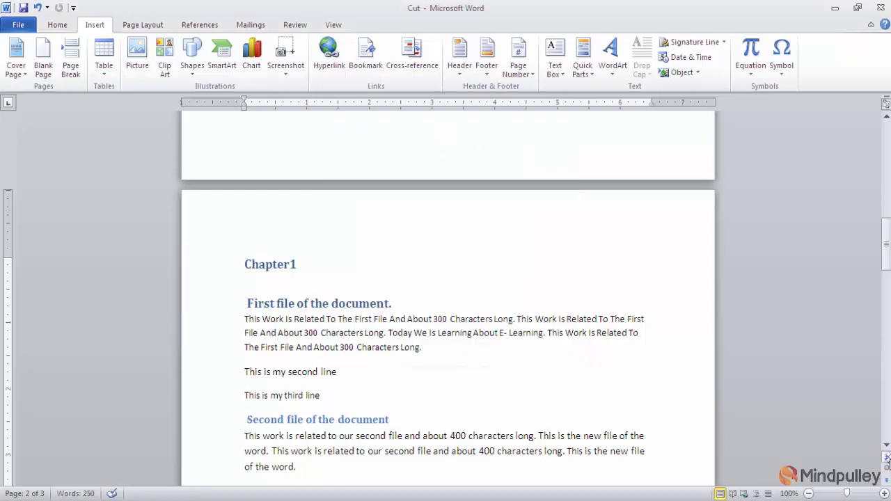
Scroll down to page 3 and place the cursor before the Chapter2 heading.
scroll(887, 449, down, 3)
scroll(887, 449, down, 3)
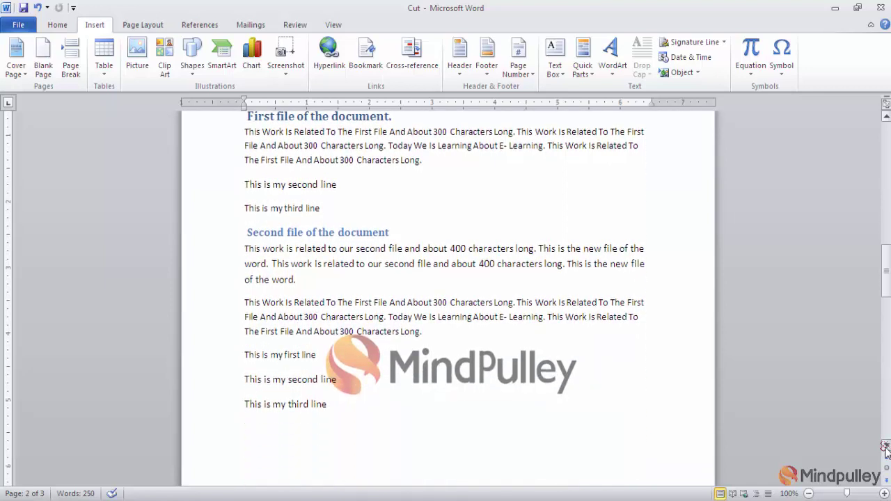
scroll(887, 449, down, 3)
scroll(886, 449, down, 3)
scroll(887, 450, down, 3)
scroll(887, 449, down, 2)
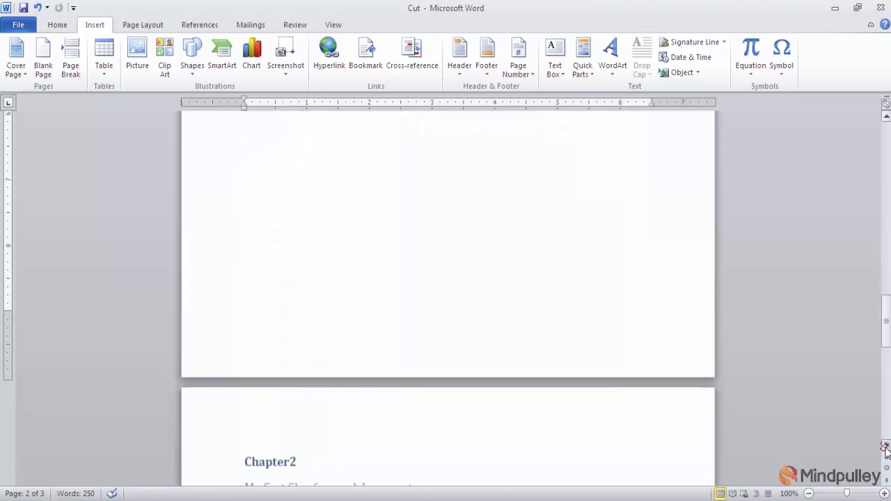
scroll(886, 449, down, 1)
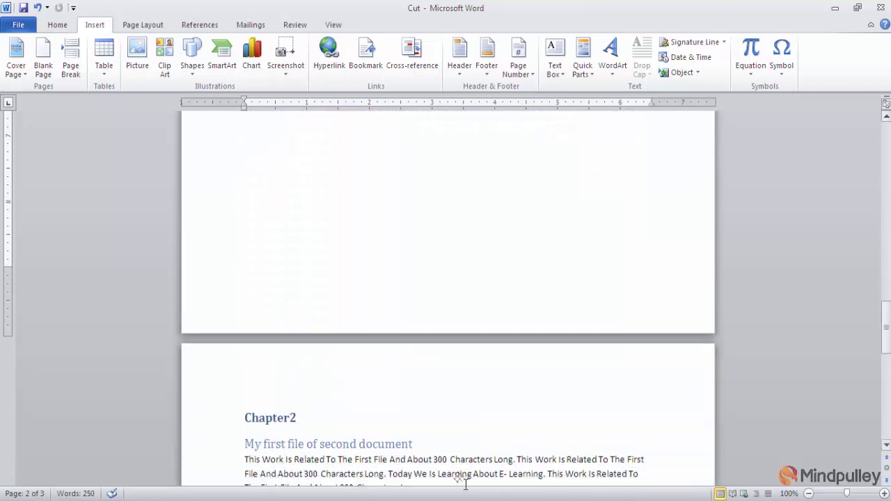
click(245, 444)
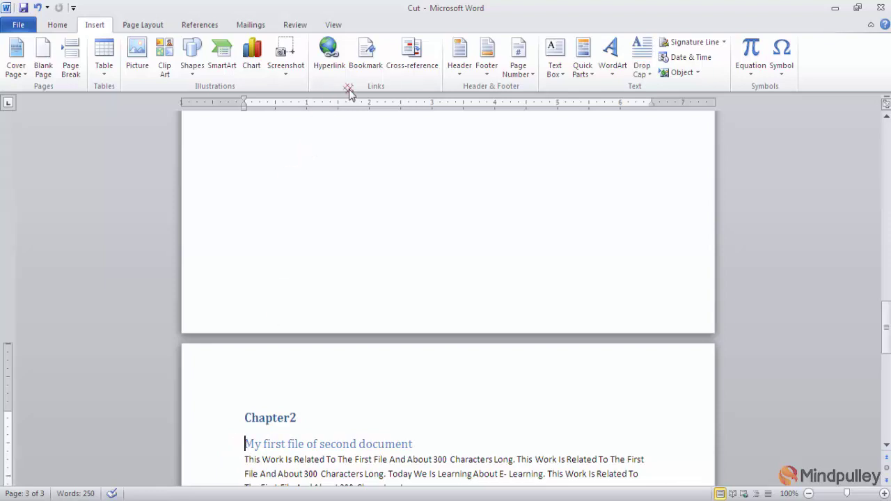
Add a bookmark named chapter2para1 at 'My first file of second document'.
click(368, 73)
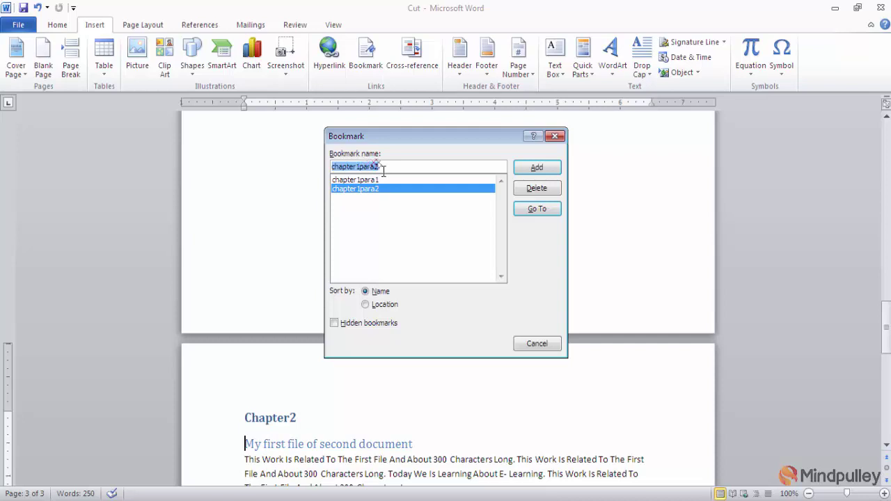
click(383, 171)
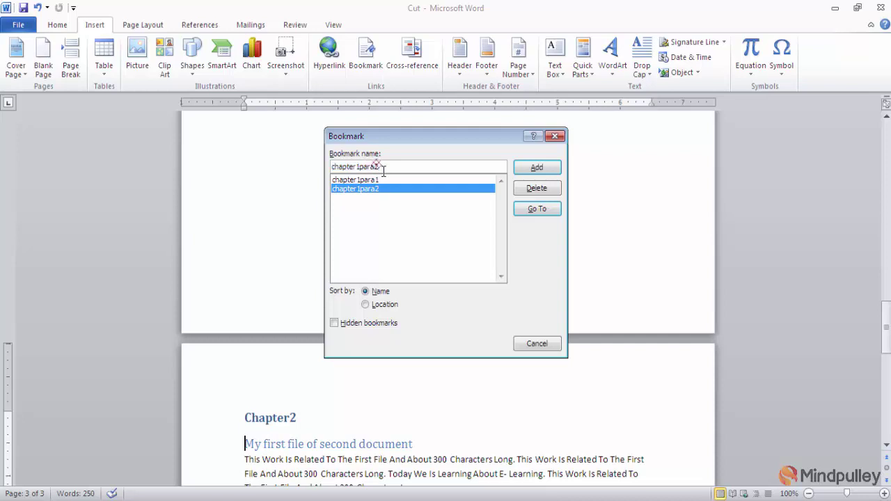
key(BackSpace)
text(1)
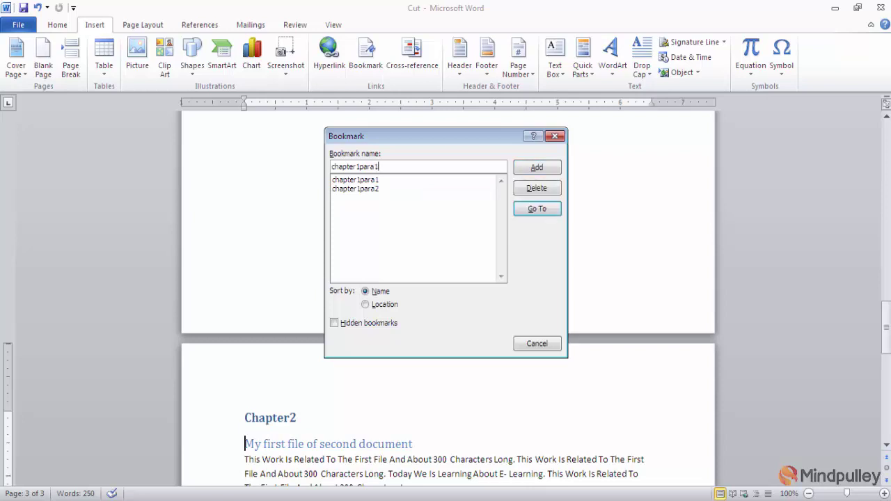
click(358, 167)
key(BackSpace)
text(2)
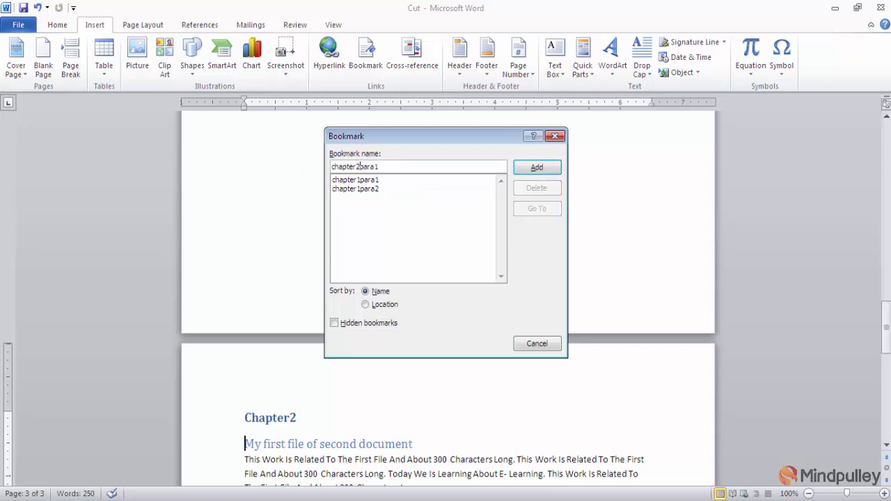
click(537, 171)
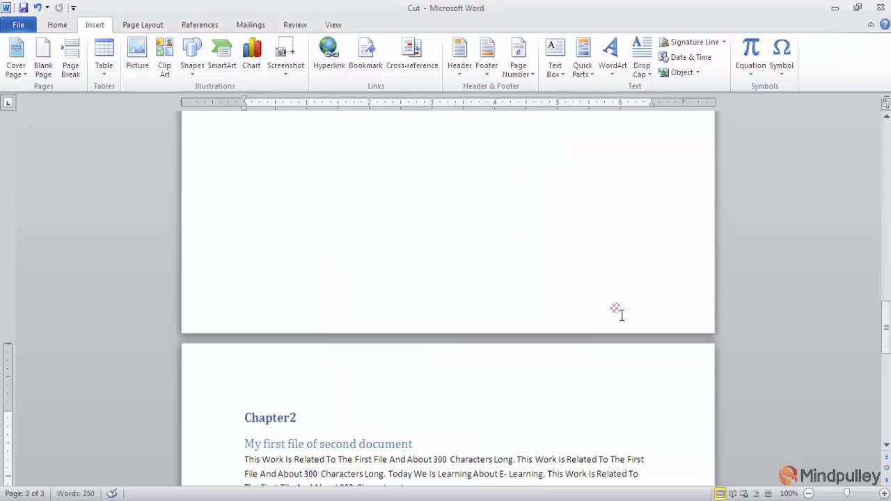
Go to the chapter1para1 bookmark from the Bookmark dialog, returning to the Chapter1 heading.
click(886, 447)
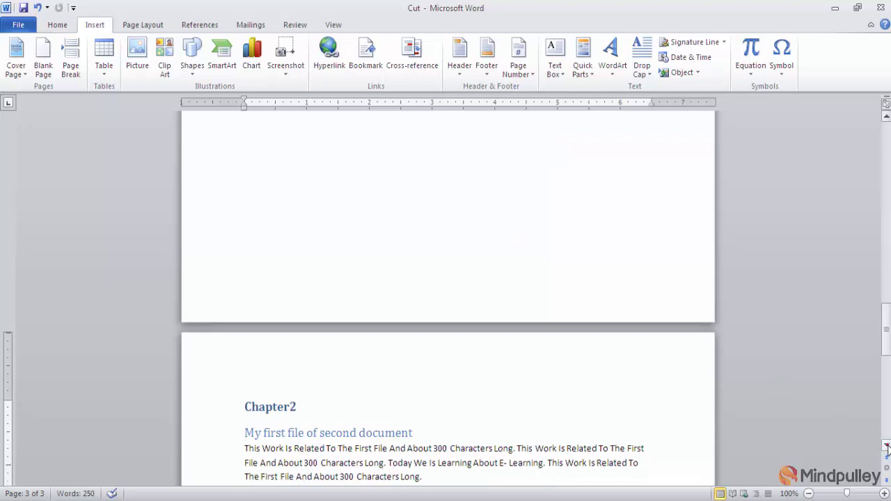
click(886, 447)
click(886, 447)
click(886, 447)
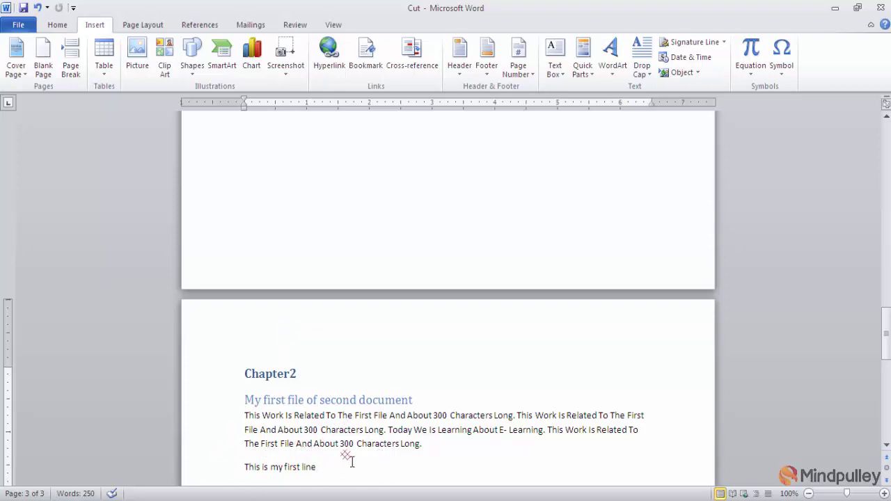
click(368, 56)
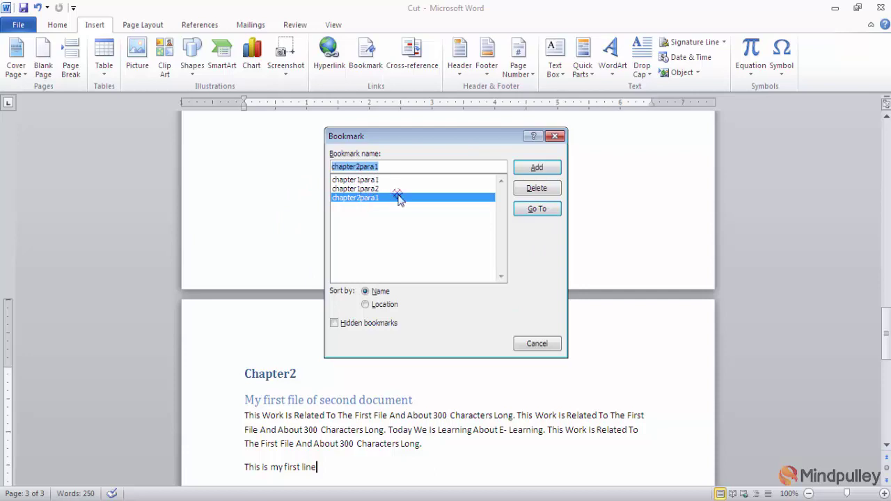
click(364, 180)
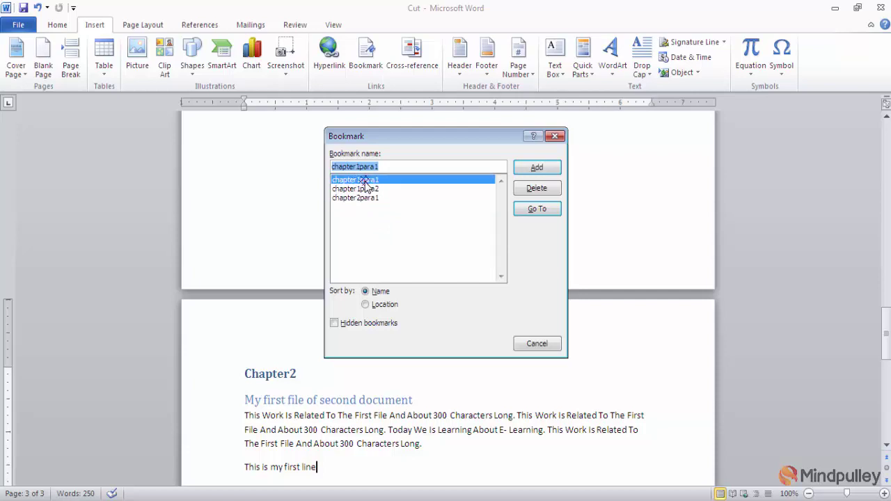
click(537, 210)
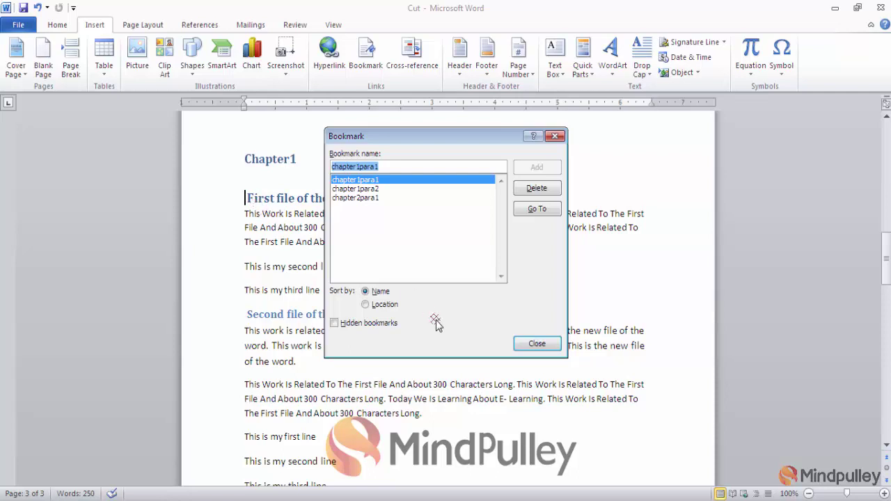
click(531, 344)
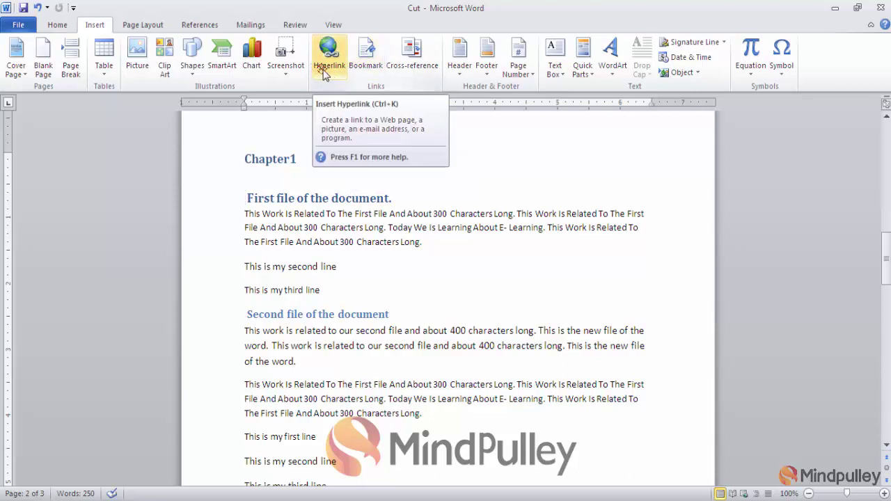
Link the line 'My first paragraph on second' to the chapter1para1 bookmark in this document.
click(887, 116)
drag(886, 116, 887, 117)
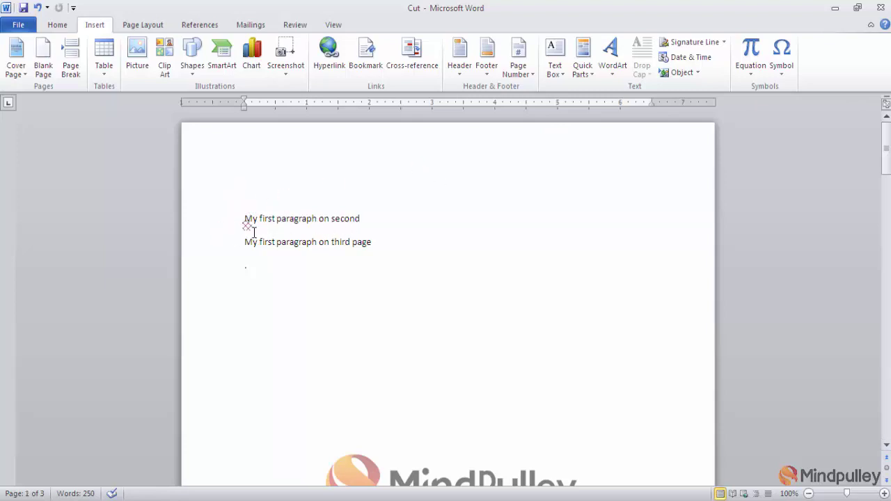
drag(244, 219, 361, 220)
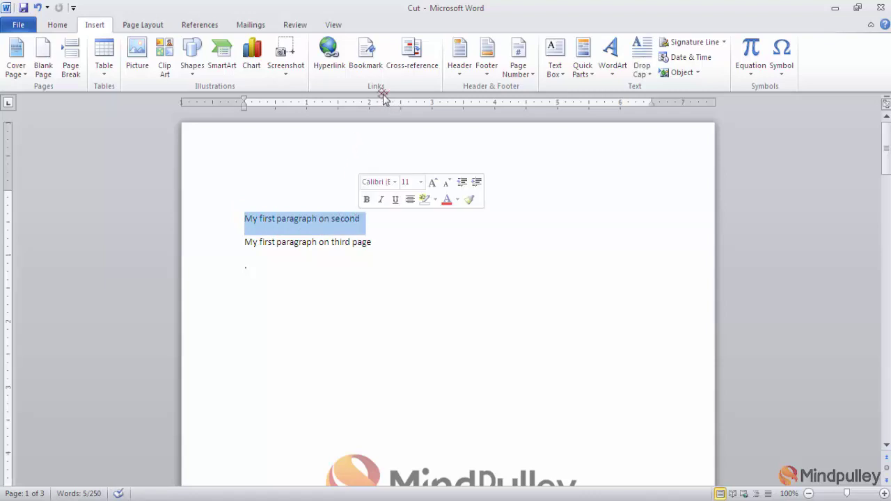
click(339, 63)
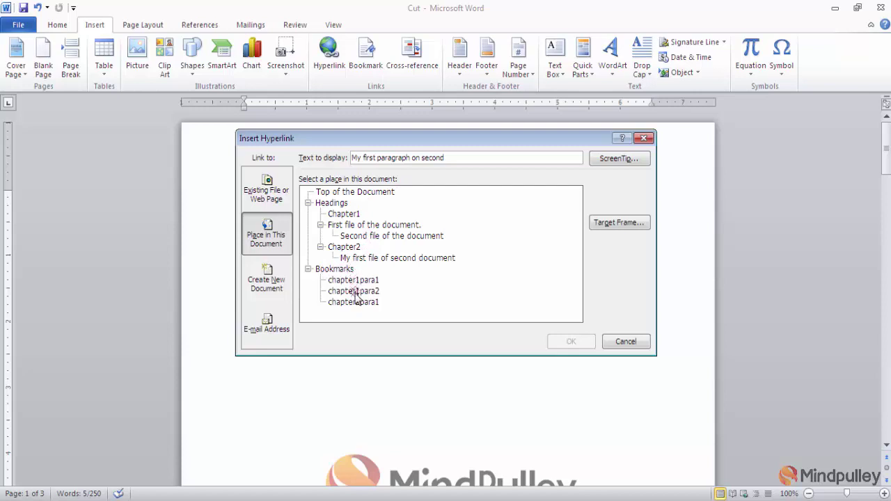
click(348, 281)
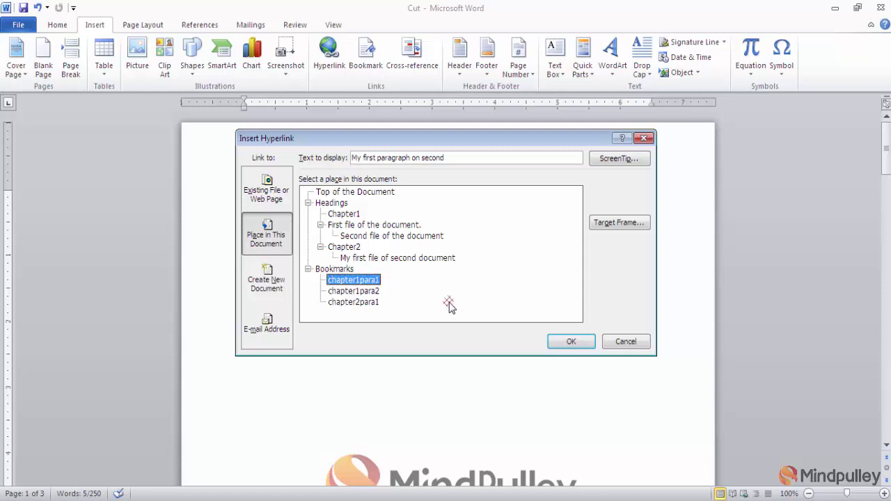
click(565, 342)
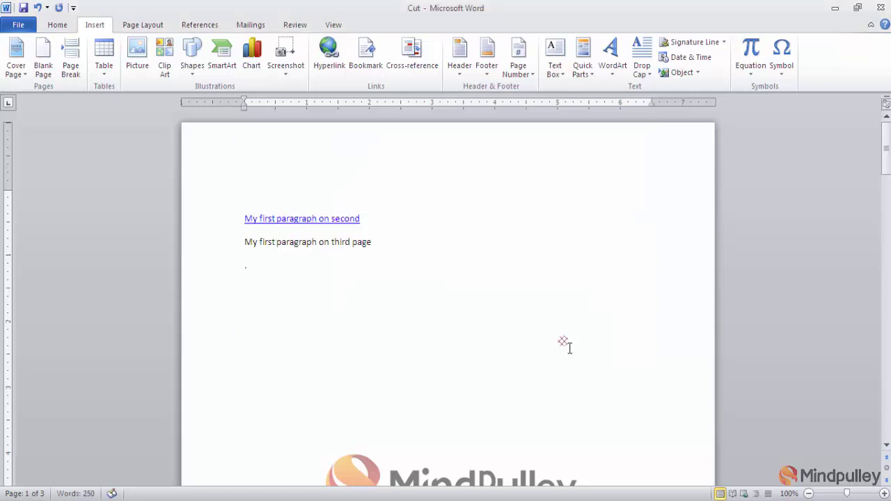
Follow the 'My first paragraph on second' link to the chapter1para1 heading on page 2.
mouse_move(311, 230)
mouse_move(266, 230)
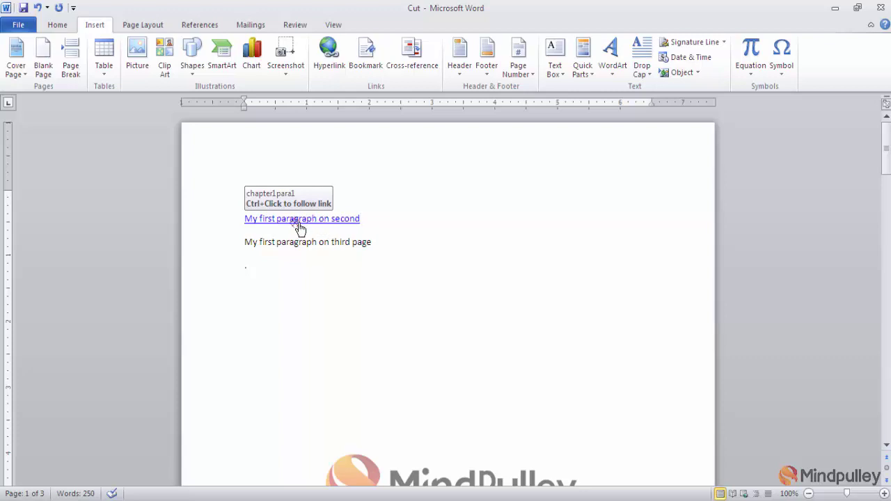
ctrl+click(300, 226)
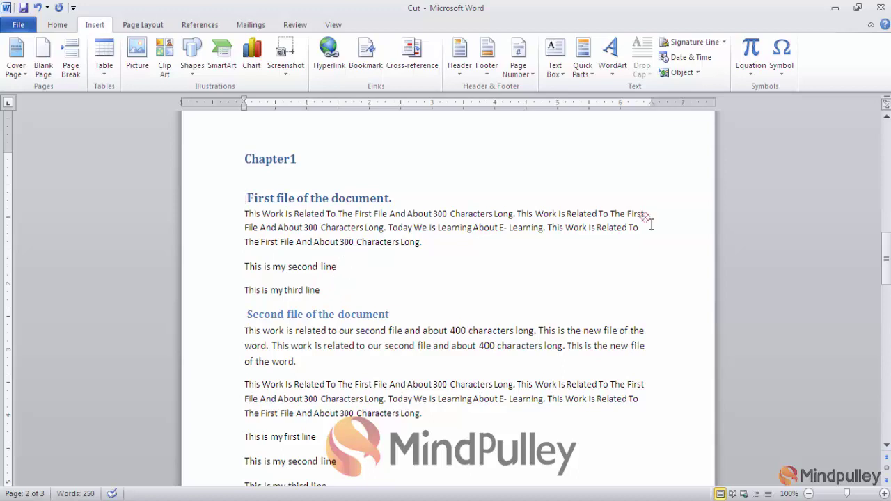
Link the line 'My first paragraph on third page' to the file mind pulley first document.docx.
click(886, 113)
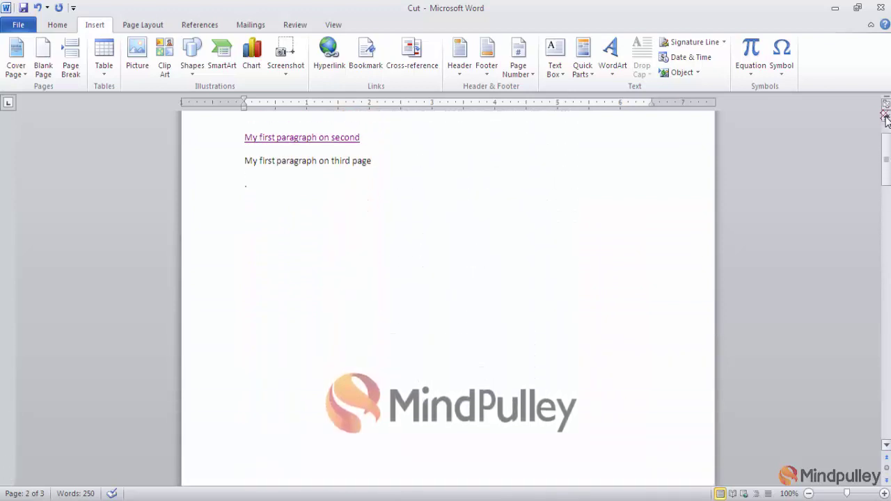
click(246, 194)
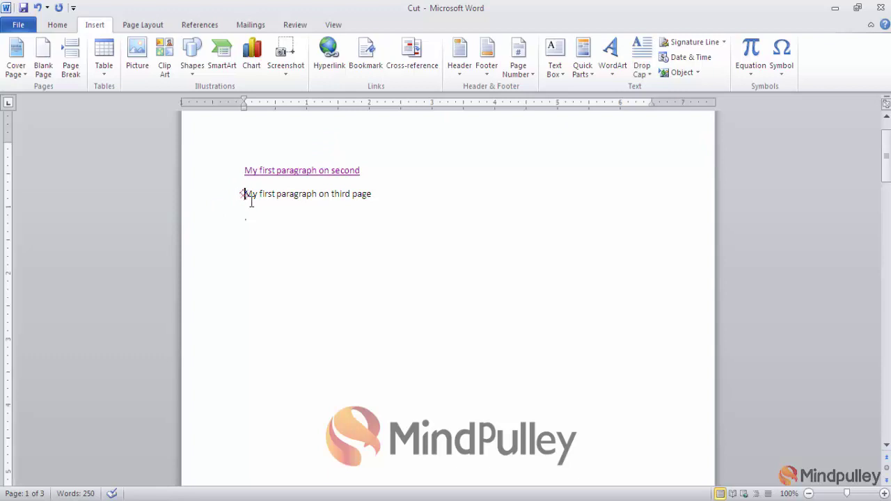
drag(247, 196, 380, 200)
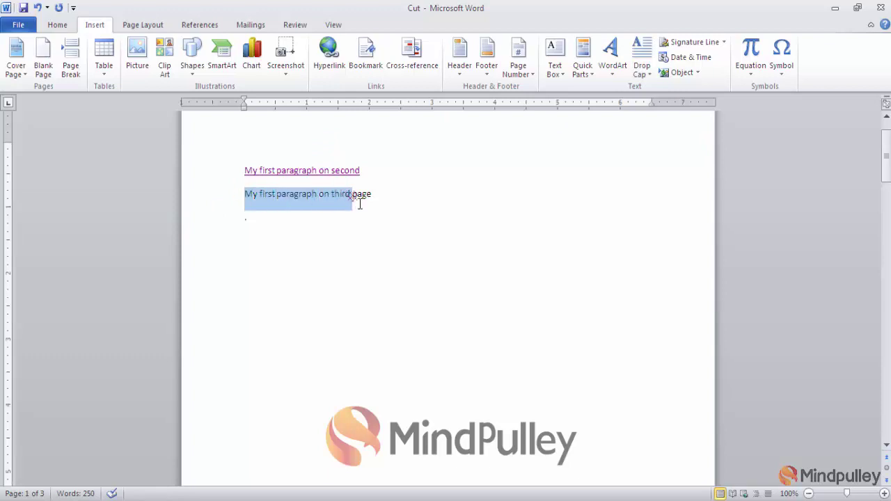
click(336, 75)
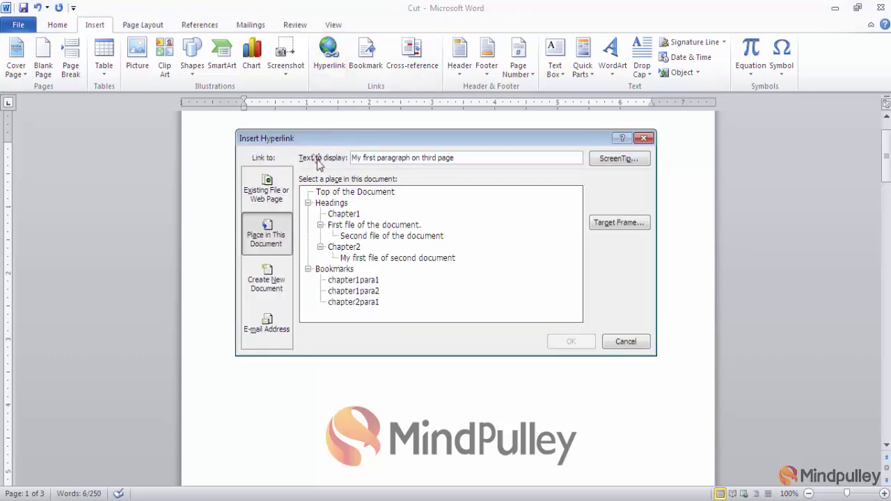
click(261, 197)
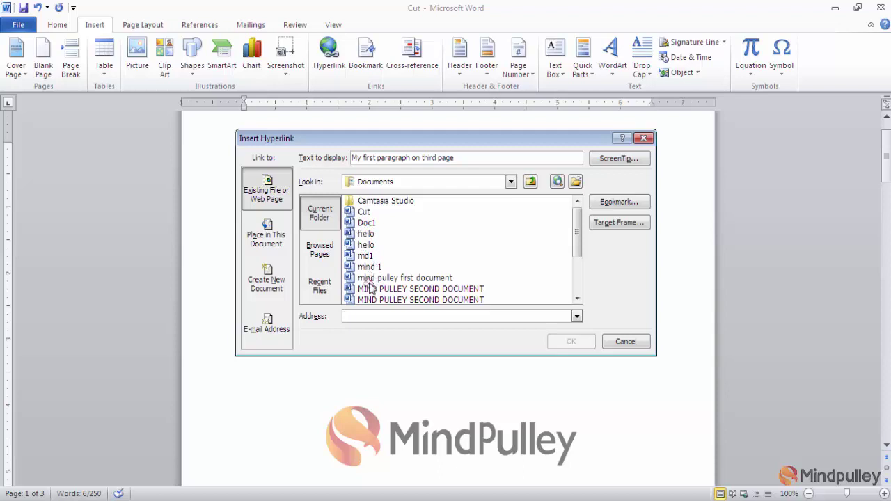
click(374, 279)
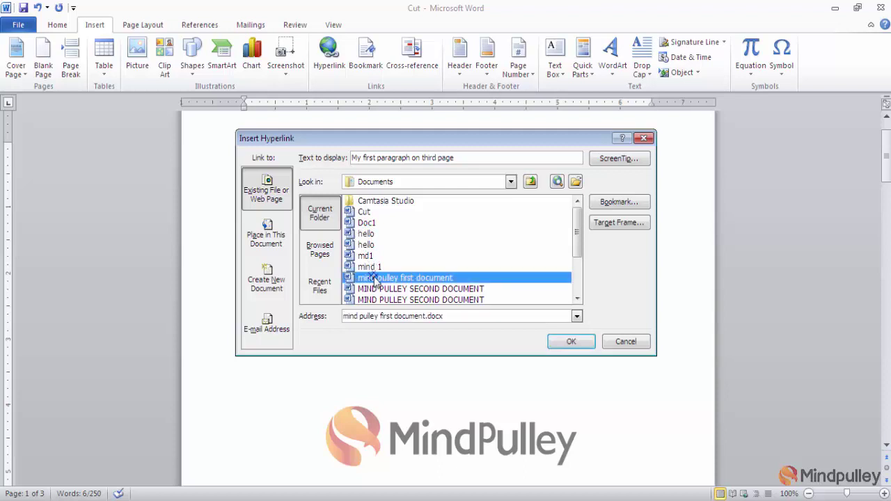
click(570, 344)
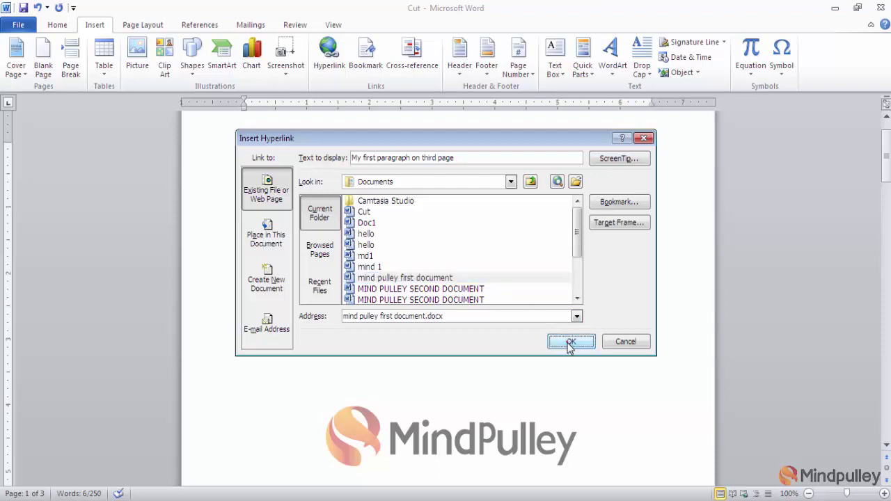
mouse_move(278, 200)
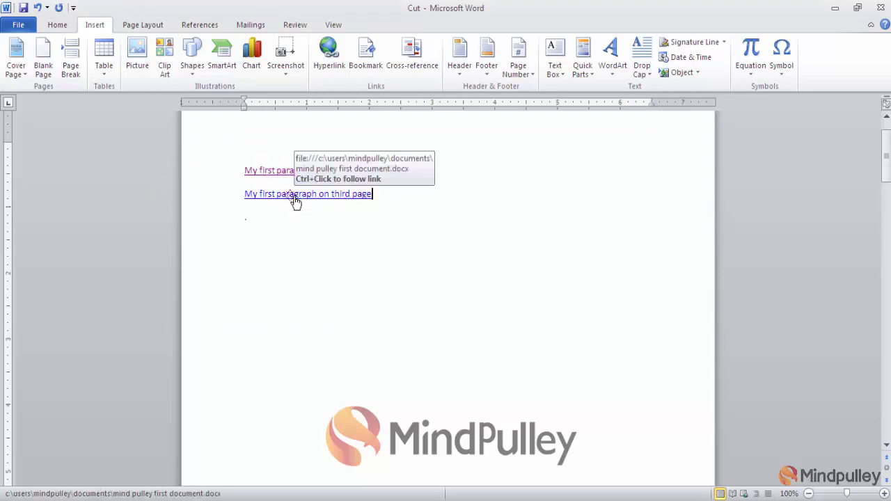
ctrl+click(293, 197)
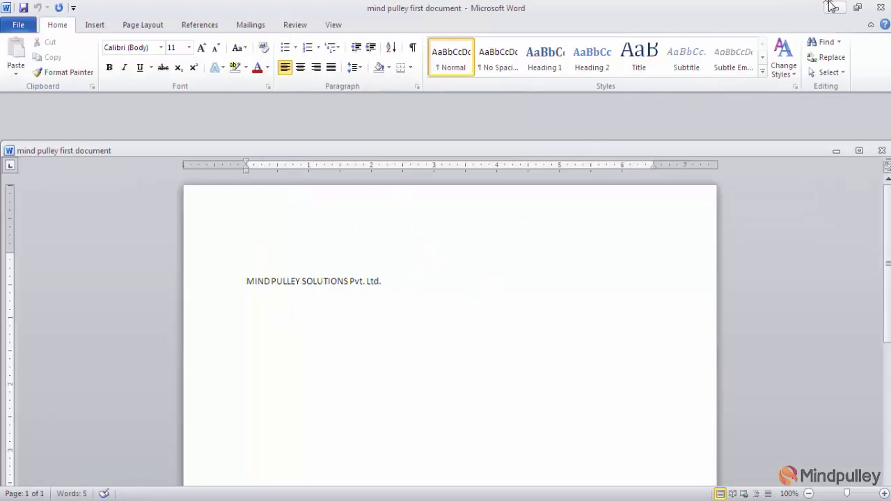
click(885, 7)
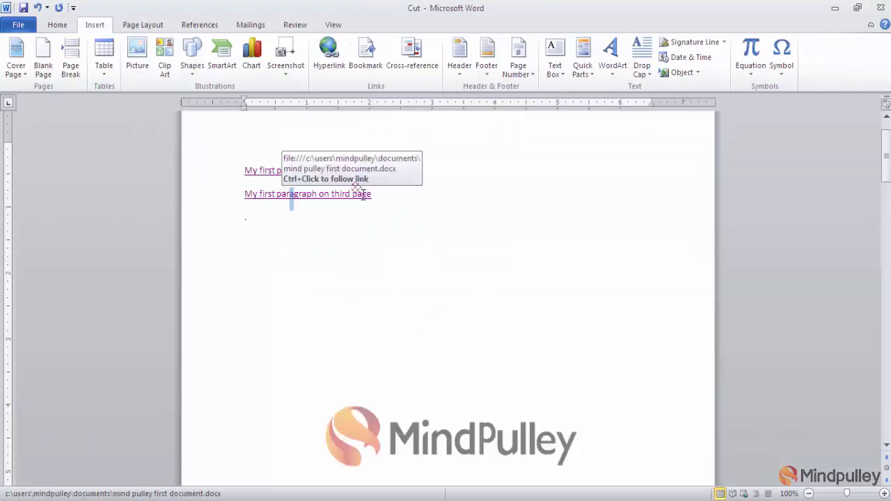
click(387, 204)
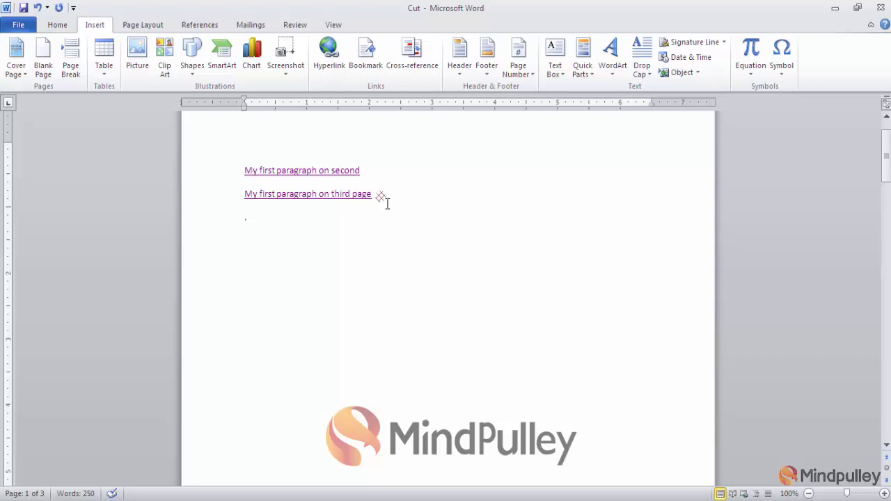
Type 'My website' on a new line below the links, cancel linking it, then cut it away.
key(Return)
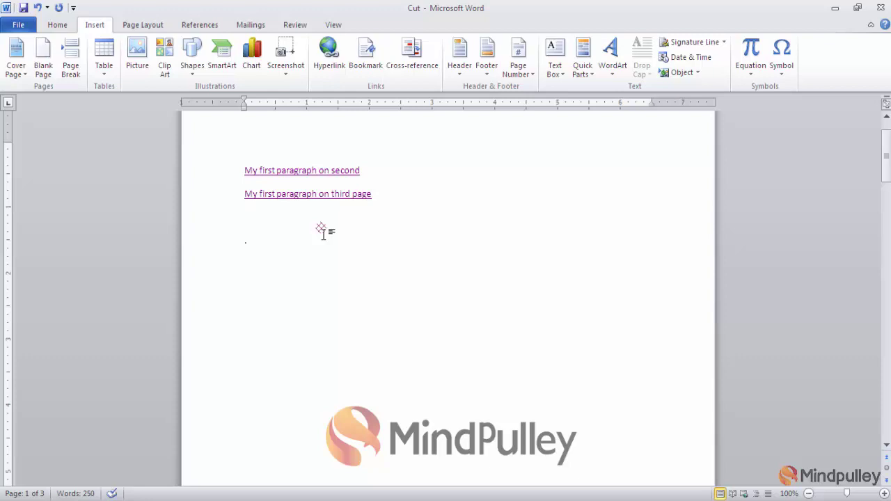
text(my )
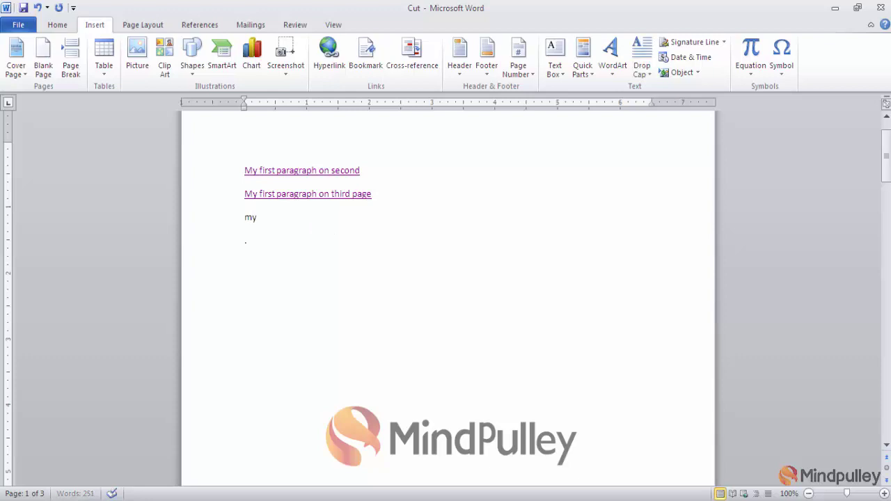
text(we)
text(ite)
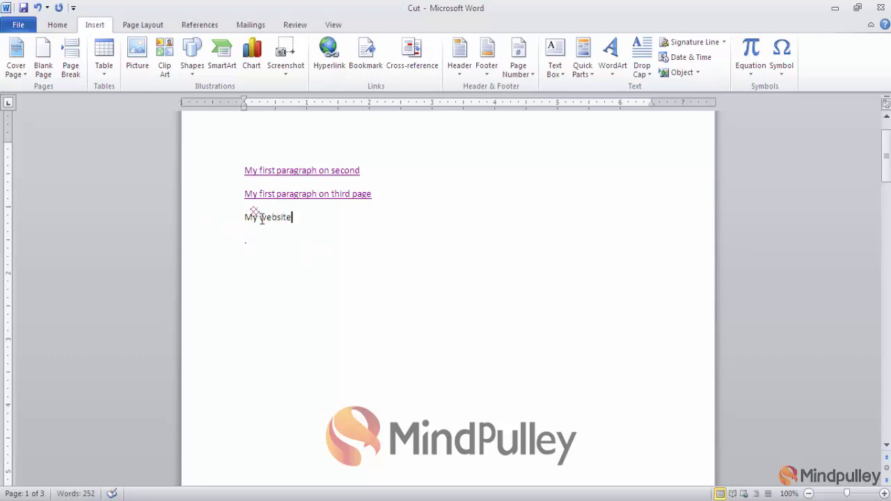
mouse_move(254, 223)
drag(247, 218, 291, 222)
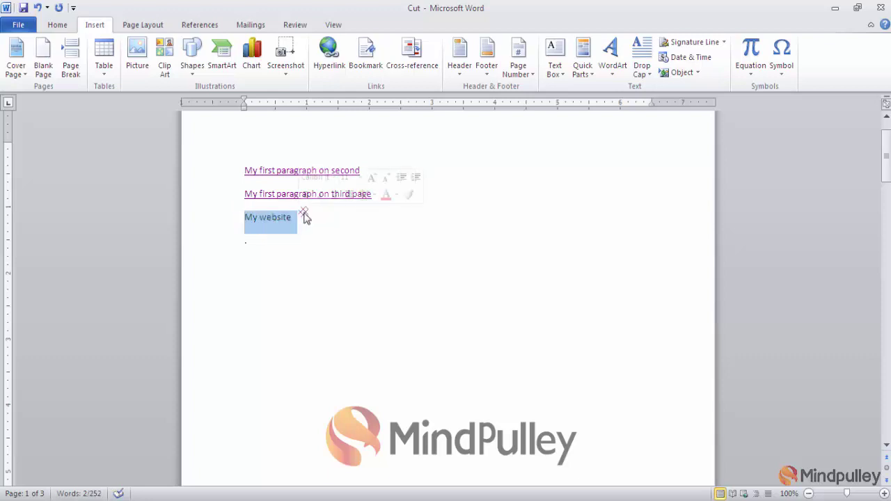
click(332, 61)
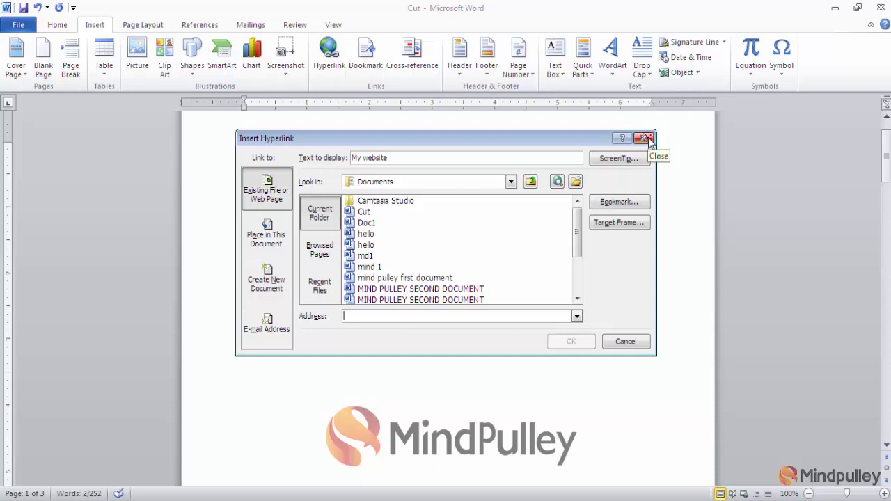
click(627, 342)
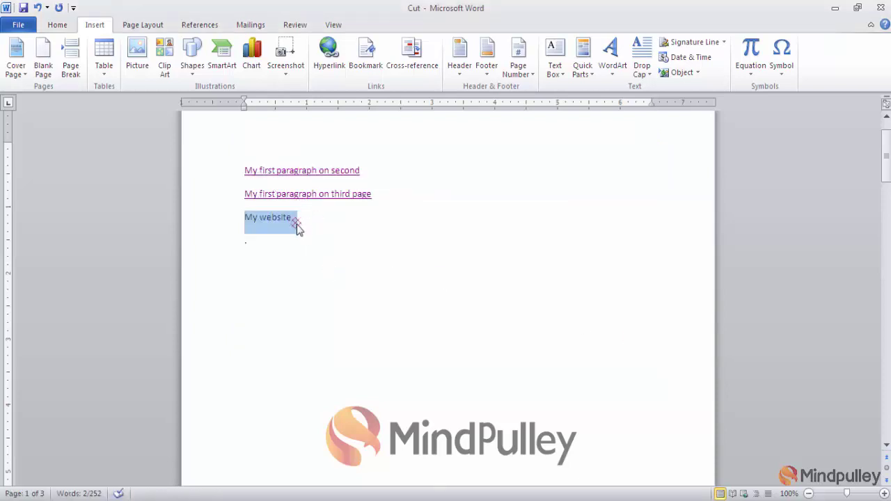
key(ctrl+x)
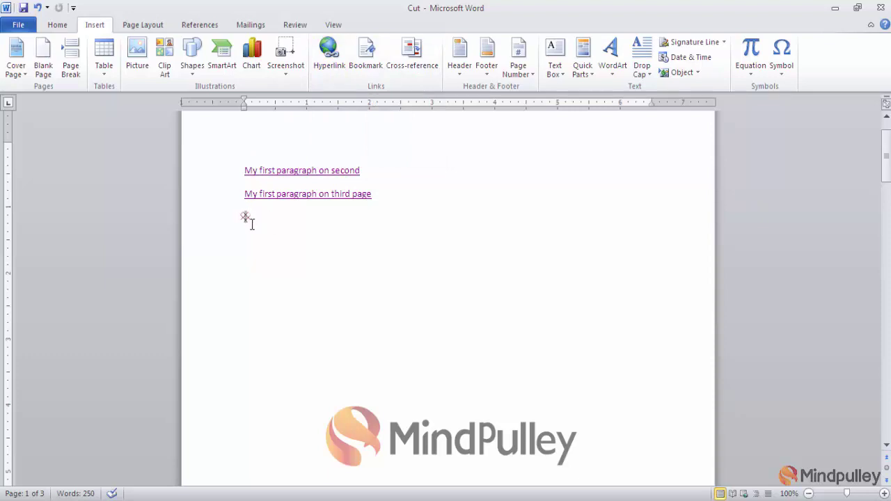
Insert a 'para2of doc1' link to the 'Second file of the document' heading and follow it.
click(337, 61)
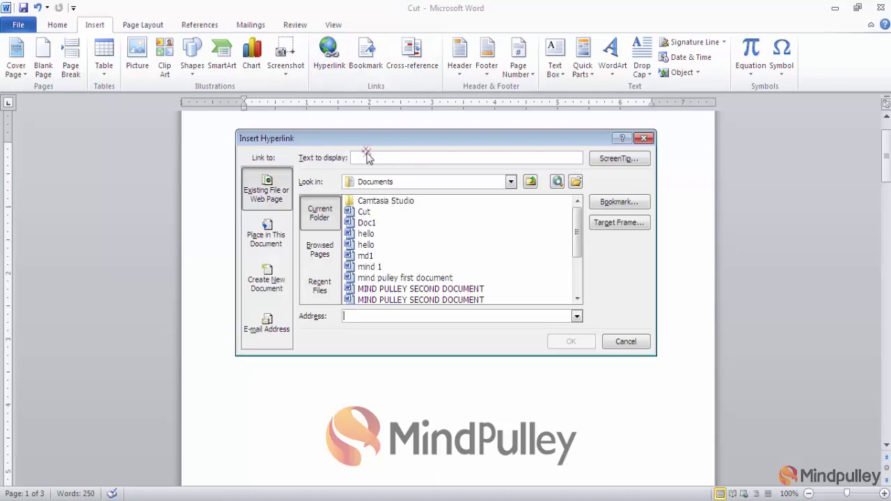
click(367, 159)
click(264, 255)
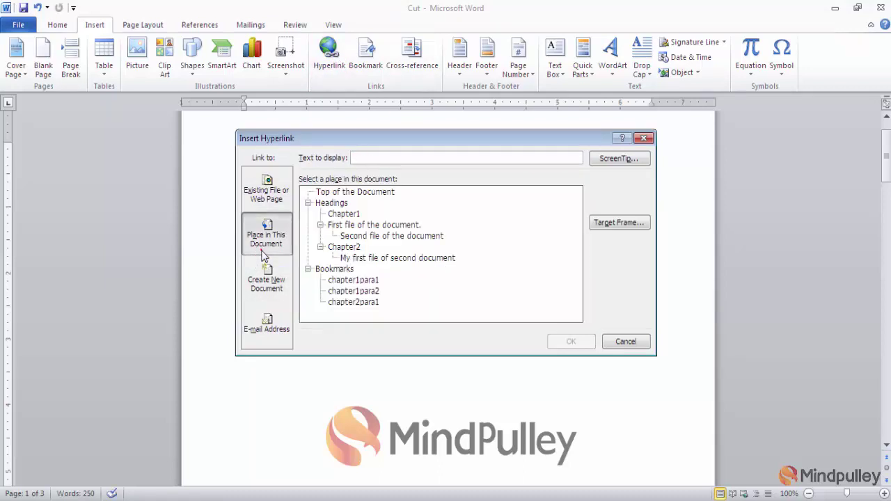
click(358, 158)
text(para2of doc1)
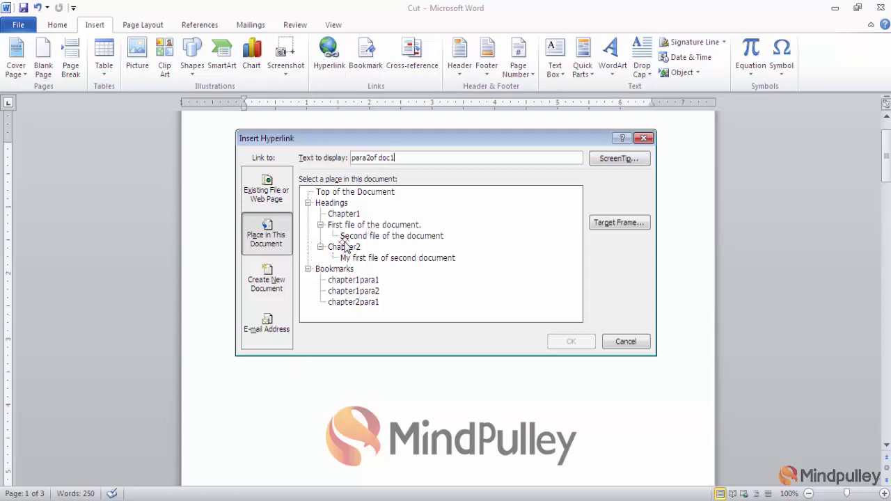
click(383, 236)
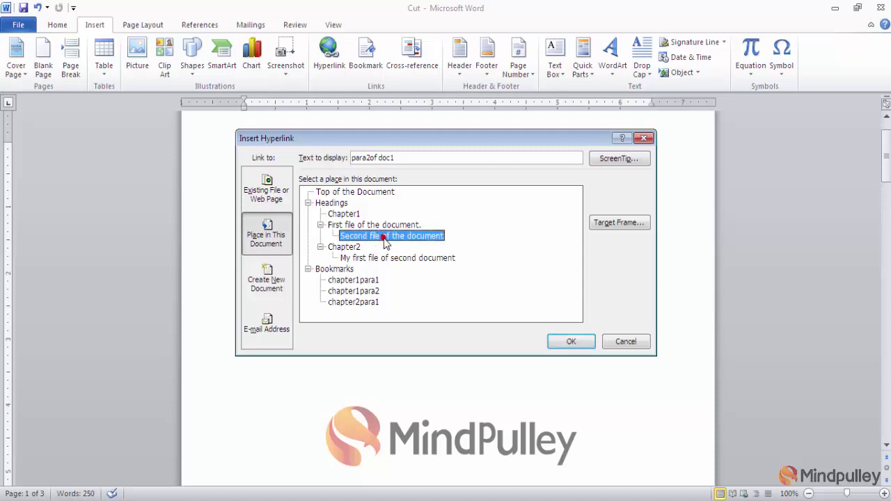
click(573, 342)
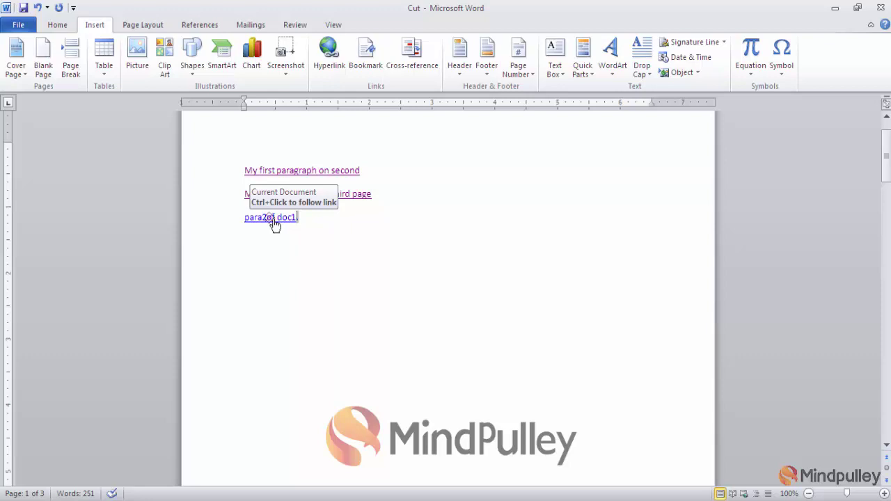
ctrl+click(273, 219)
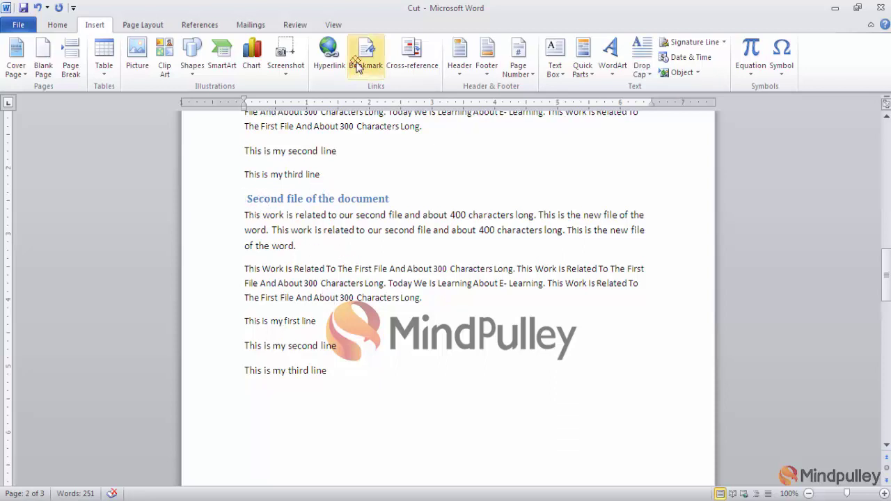
Scroll back to page one showing the three links, cancelling the Hyperlink dialog twice without changes.
click(329, 66)
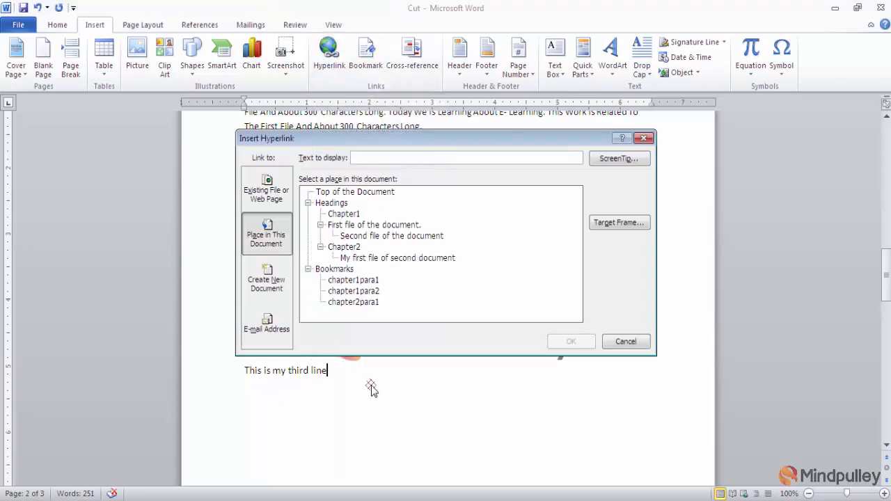
click(645, 141)
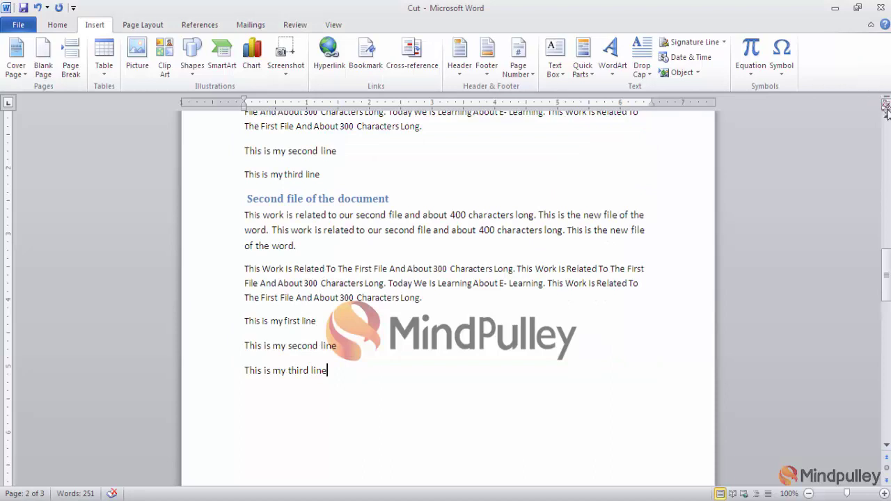
scroll(886, 114, up, 5)
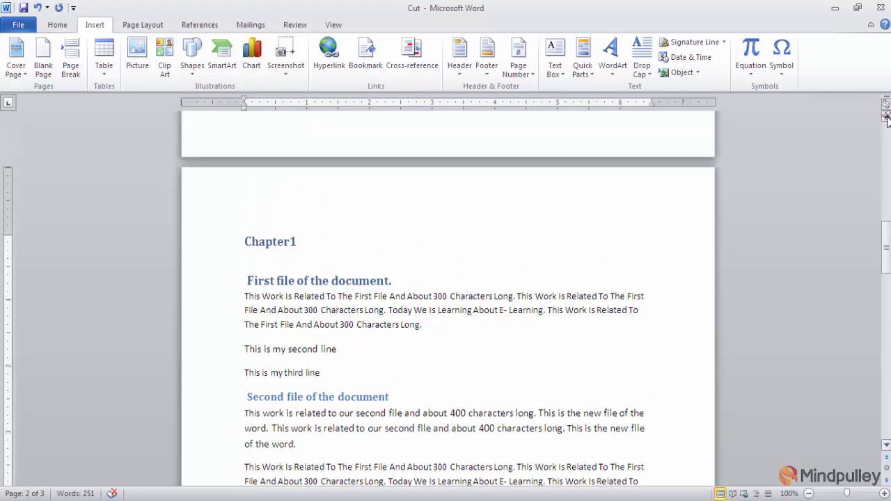
scroll(886, 115, up, 2)
scroll(886, 114, up, 2)
scroll(887, 115, up, 2)
scroll(886, 115, up, 2)
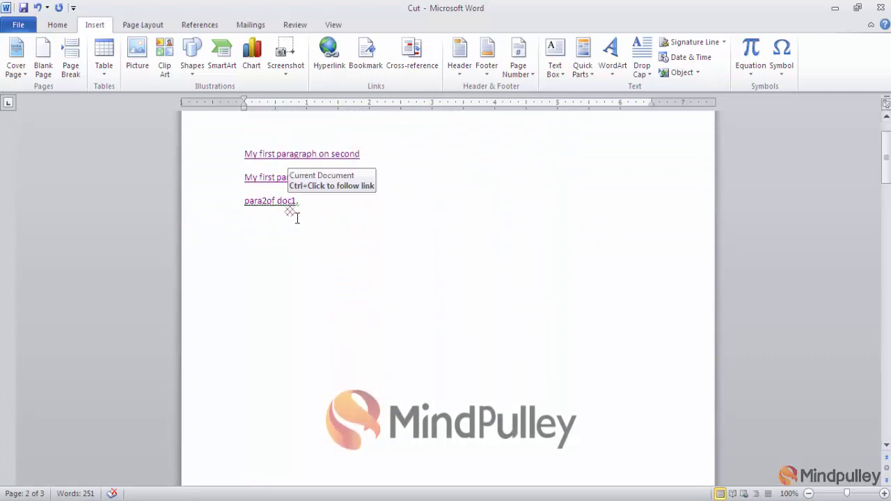
click(334, 64)
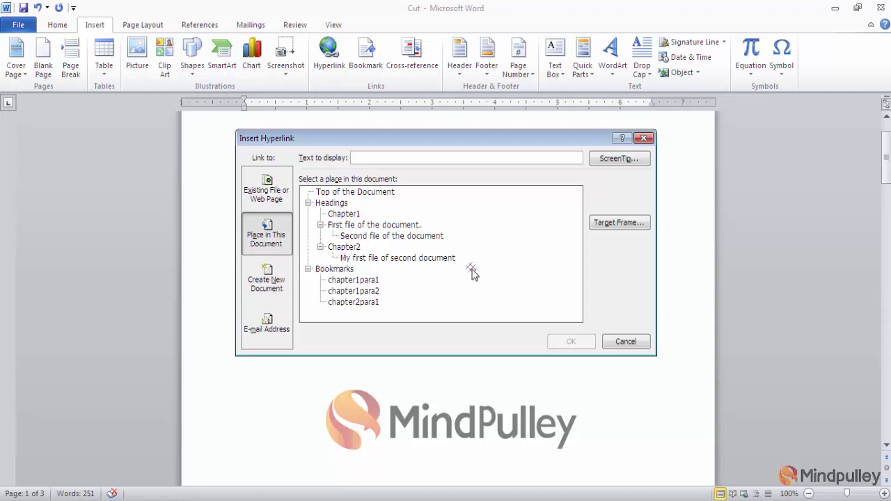
click(631, 350)
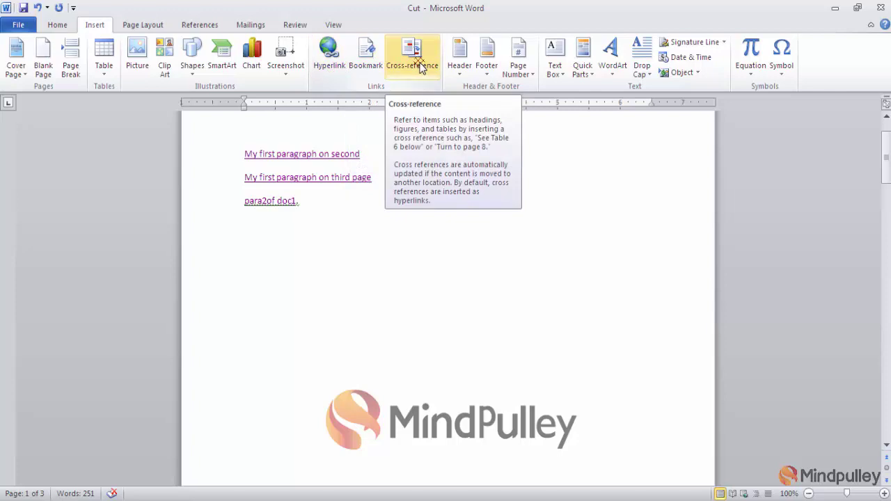
Check the Cross-reference reference types, then add an empty line after 'This is my third line'.
click(421, 67)
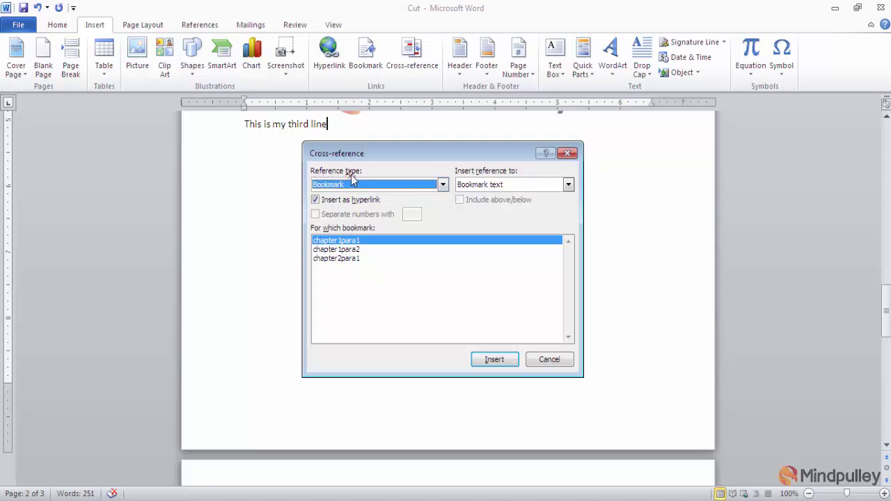
click(443, 185)
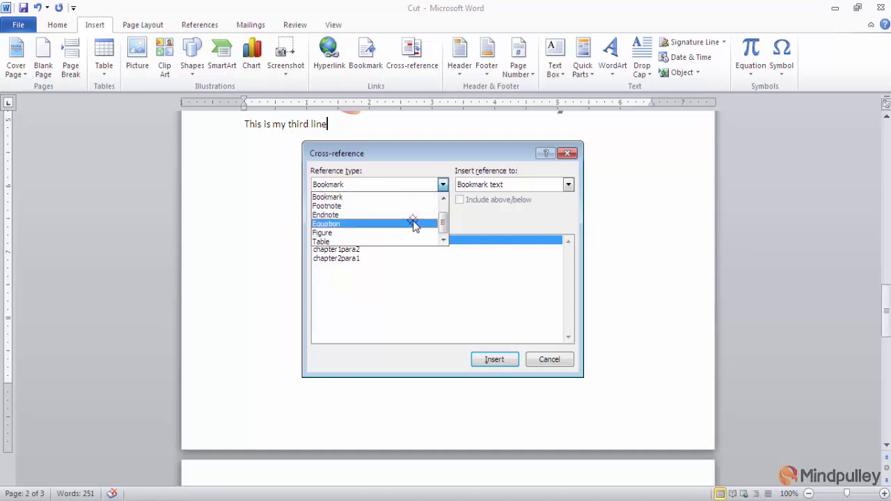
click(568, 154)
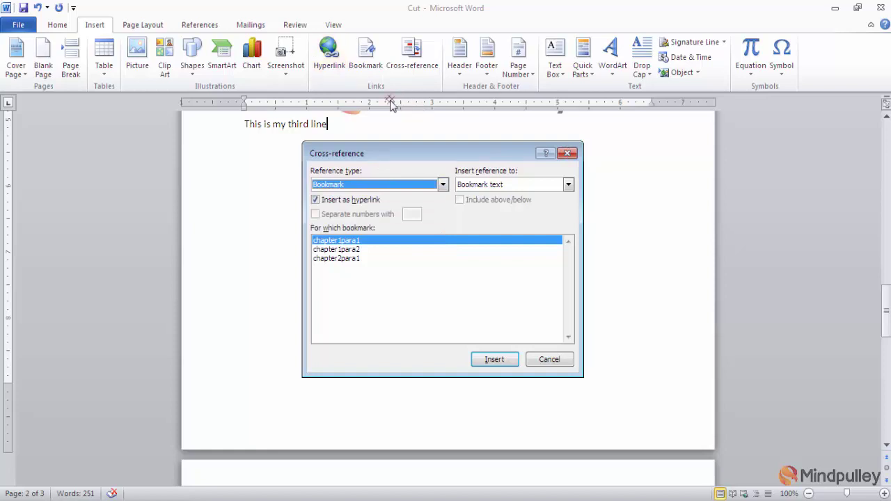
click(569, 154)
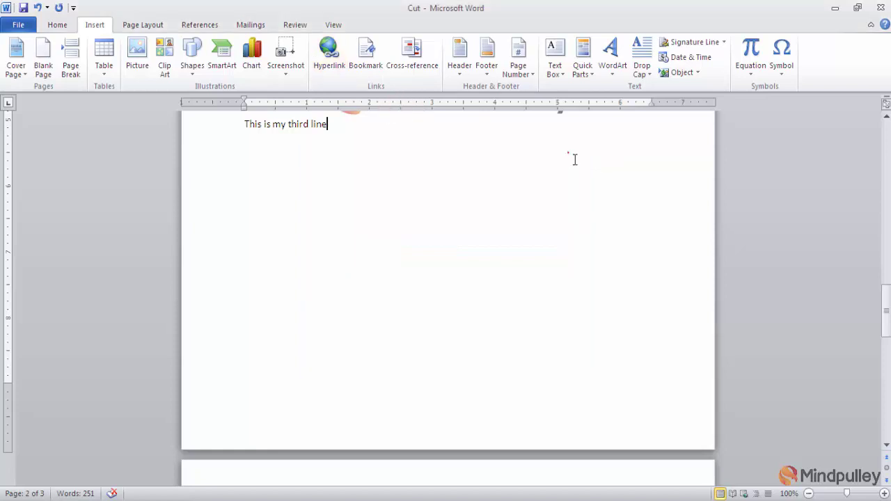
key(Return)
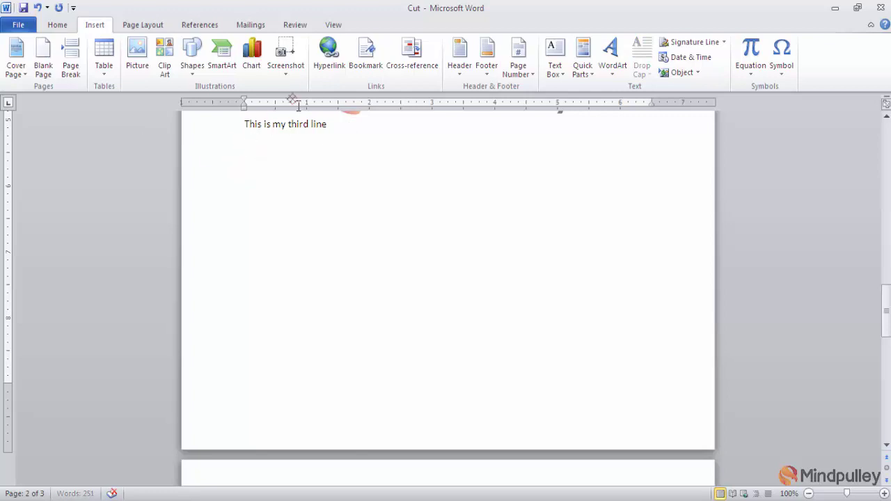
Set the cross-reference type to Heading.
click(421, 66)
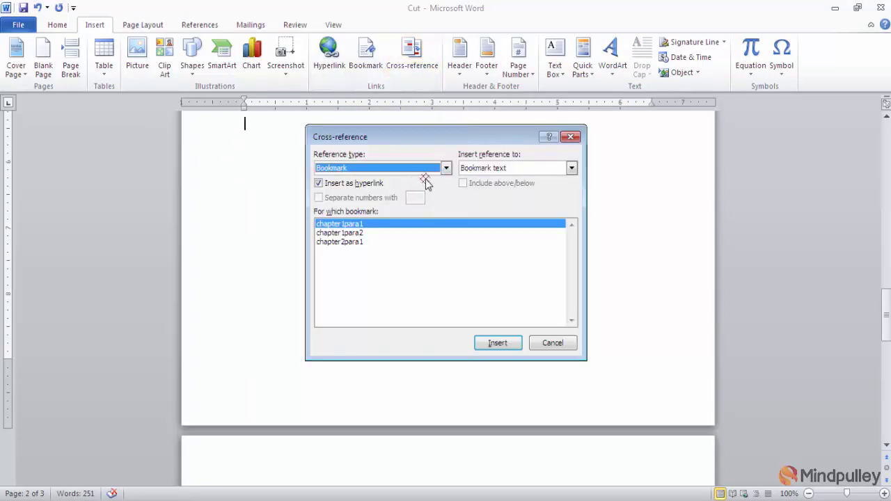
click(445, 170)
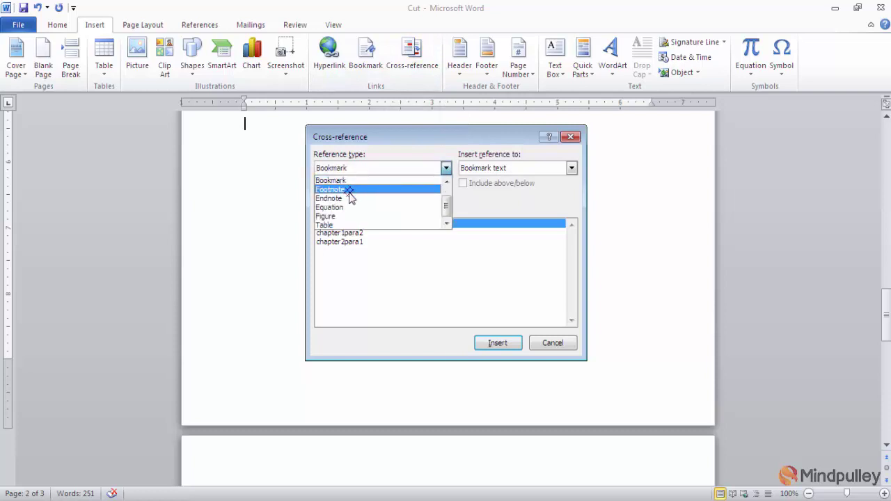
click(446, 181)
click(447, 182)
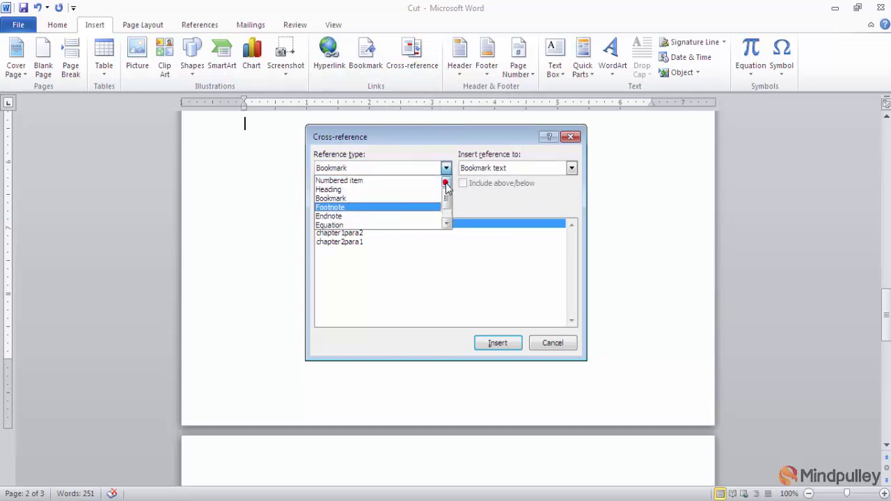
click(387, 191)
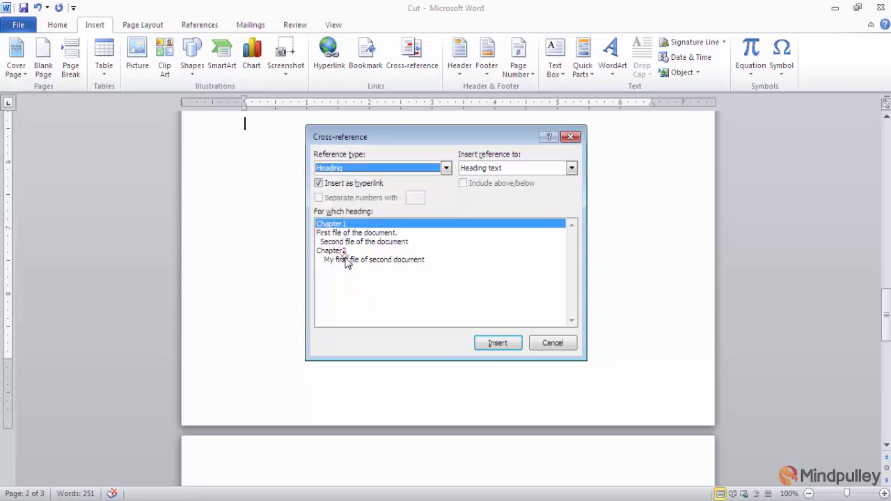
click(446, 169)
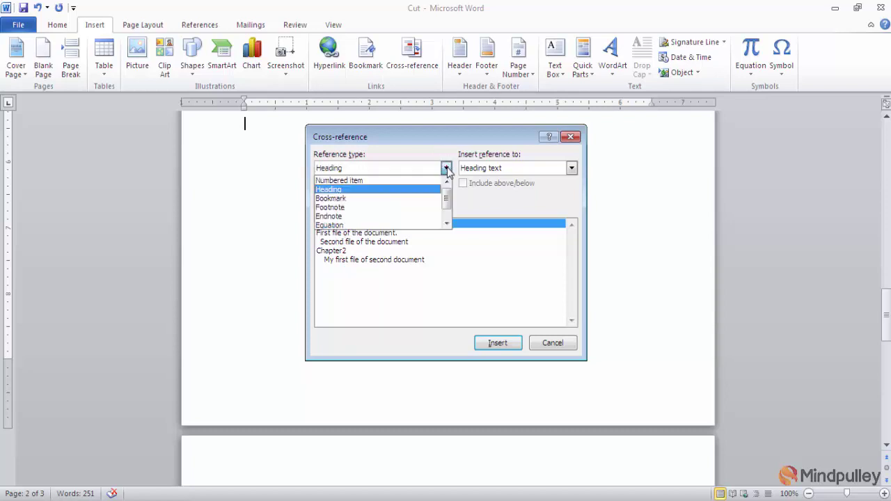
click(338, 198)
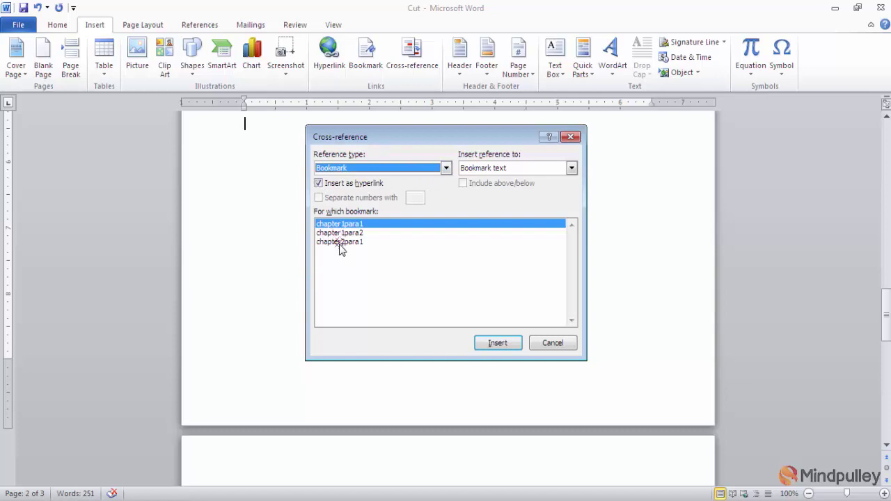
click(446, 168)
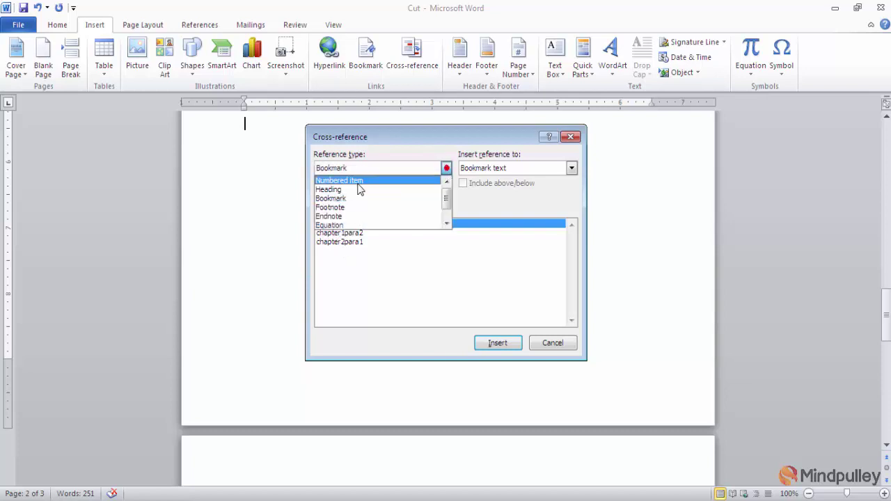
click(353, 191)
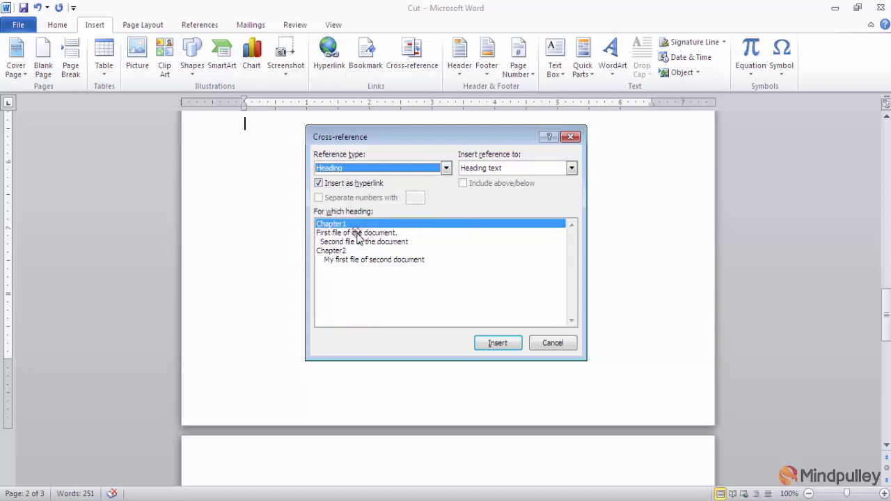
Insert a linked reference to the heading 'My first file of second document' and close the dialog.
click(360, 259)
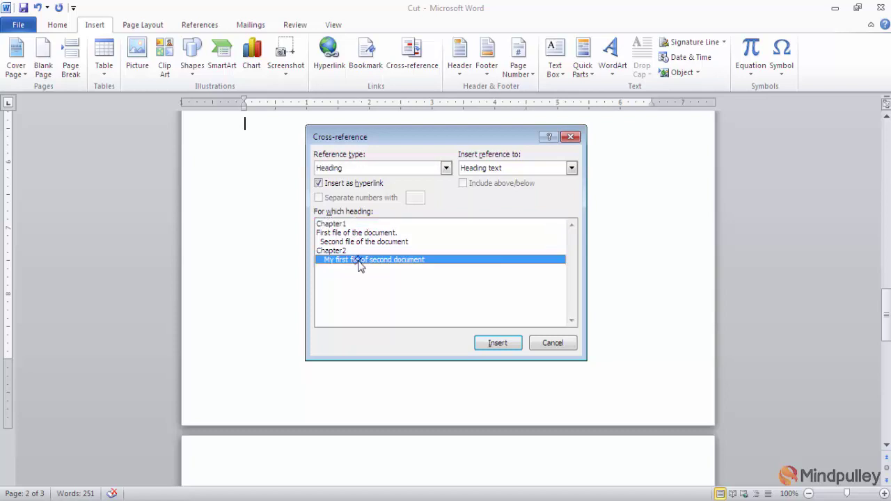
click(498, 345)
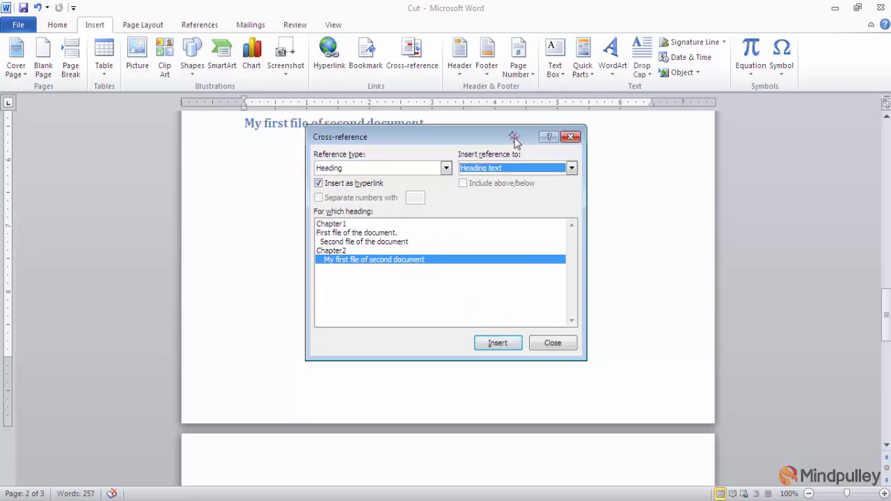
drag(514, 137, 613, 216)
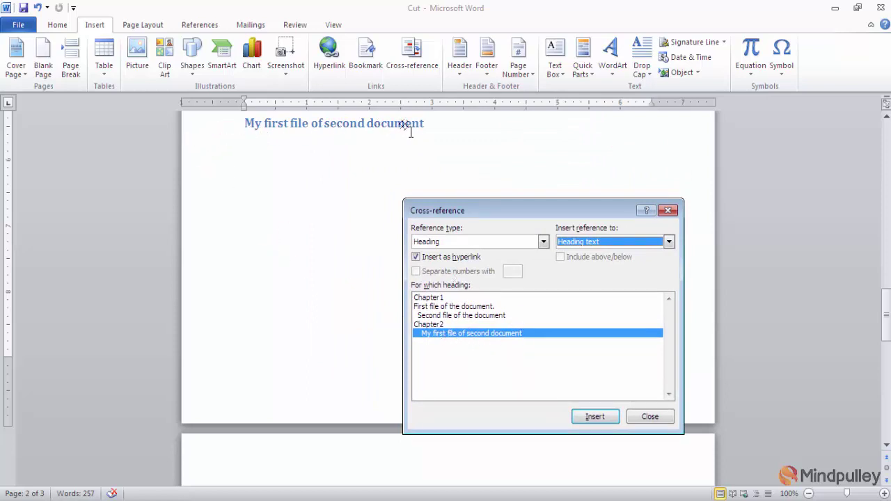
click(651, 416)
mouse_move(352, 132)
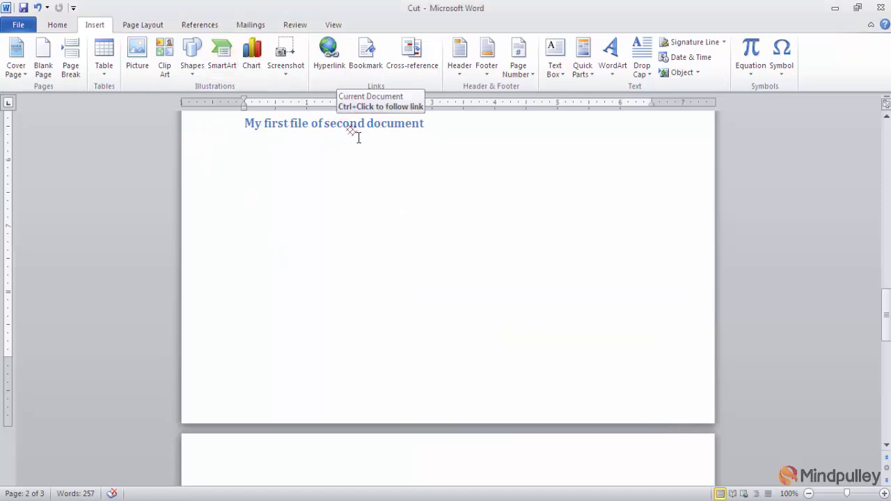
ctrl+click(317, 132)
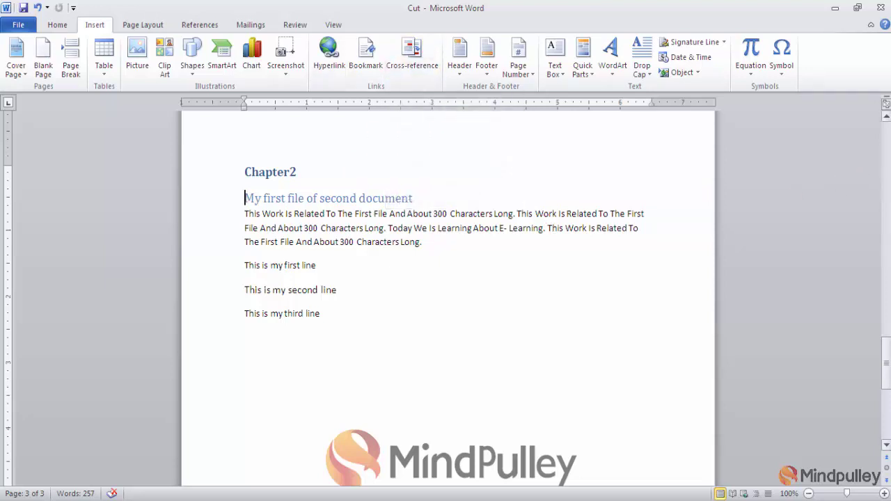
click(886, 115)
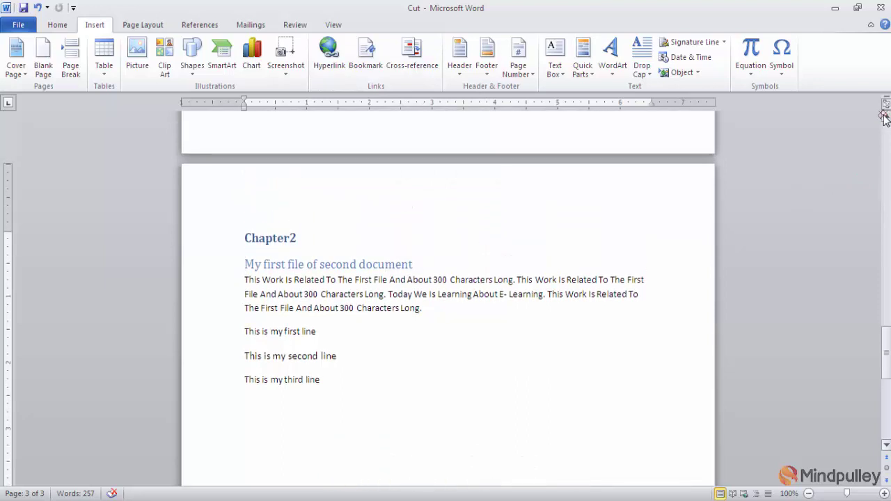
drag(886, 115, 885, 119)
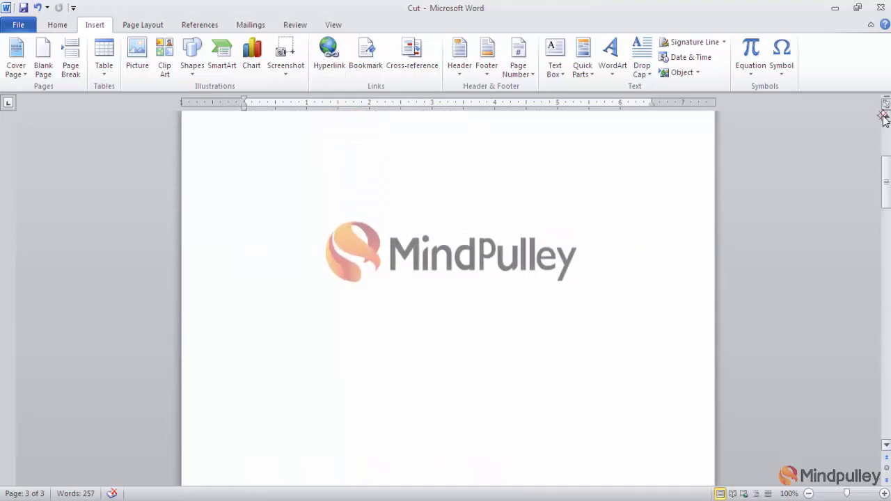
drag(884, 119, 884, 118)
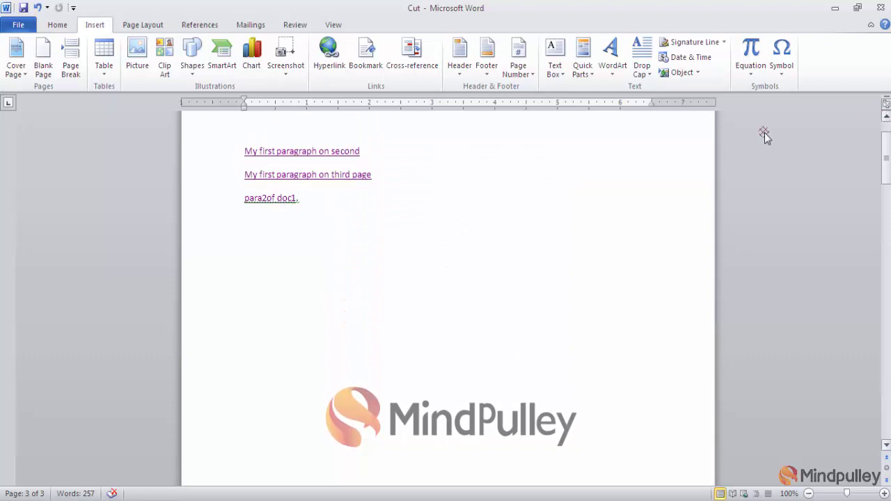
click(313, 206)
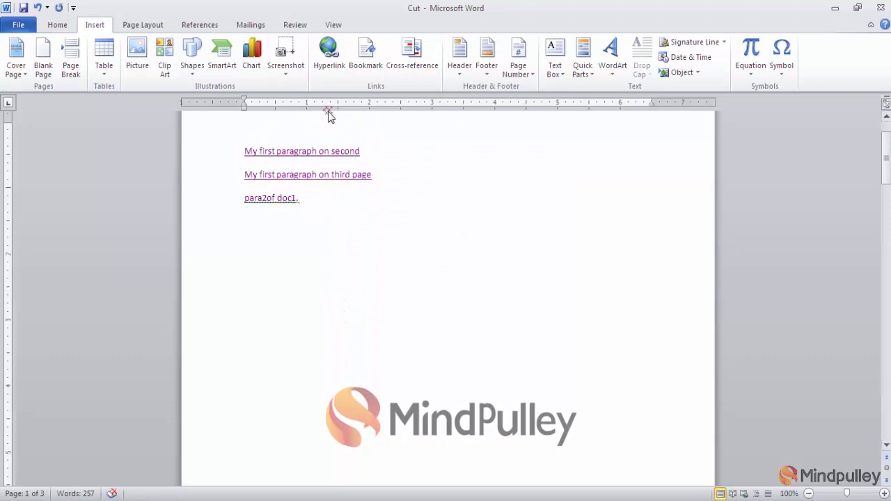
click(420, 65)
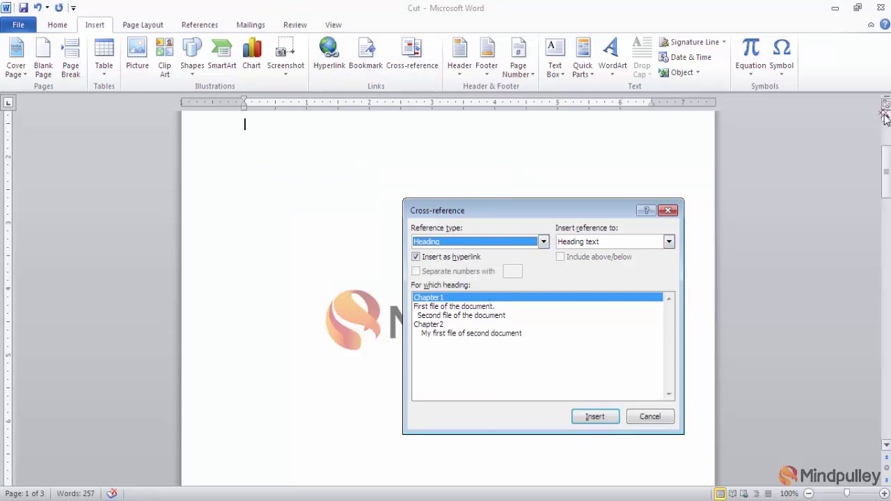
Close the cross-reference window and number the first subheading on page two '1.'.
click(668, 210)
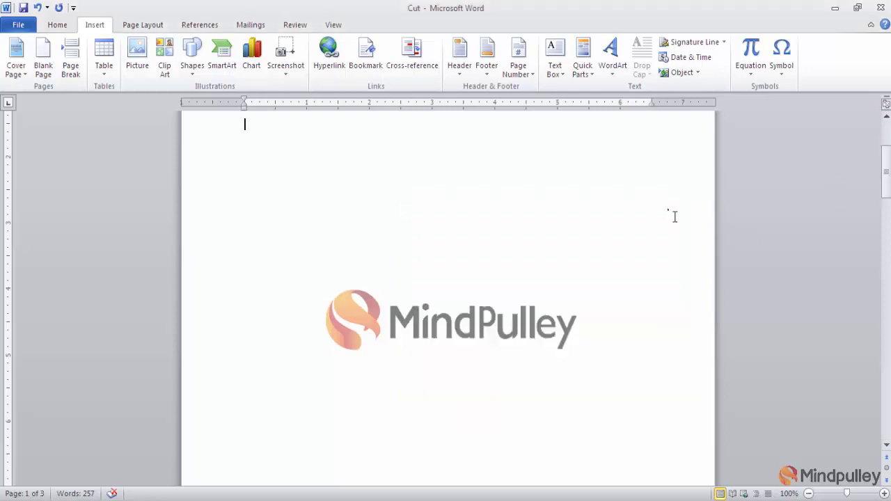
click(886, 448)
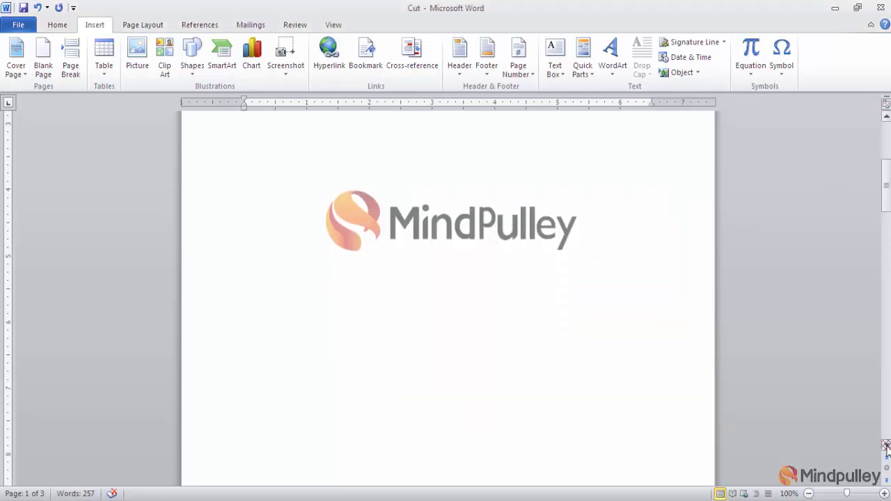
drag(886, 448, 887, 447)
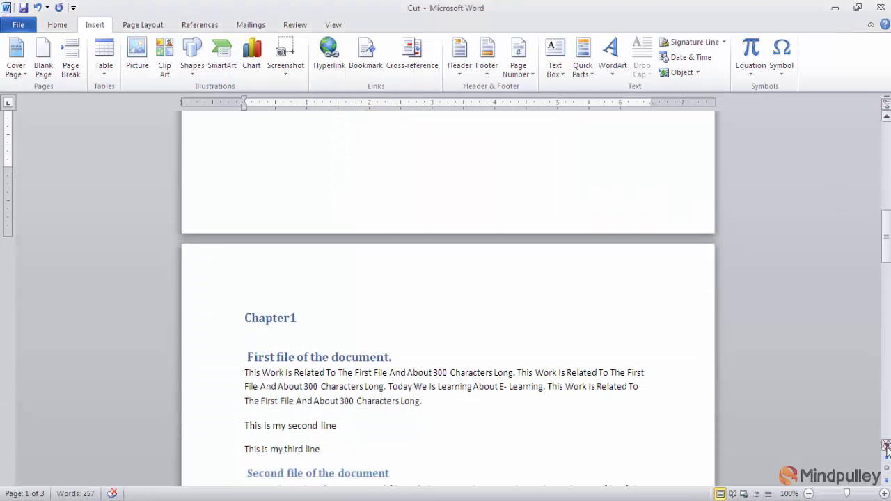
click(250, 348)
text(1)
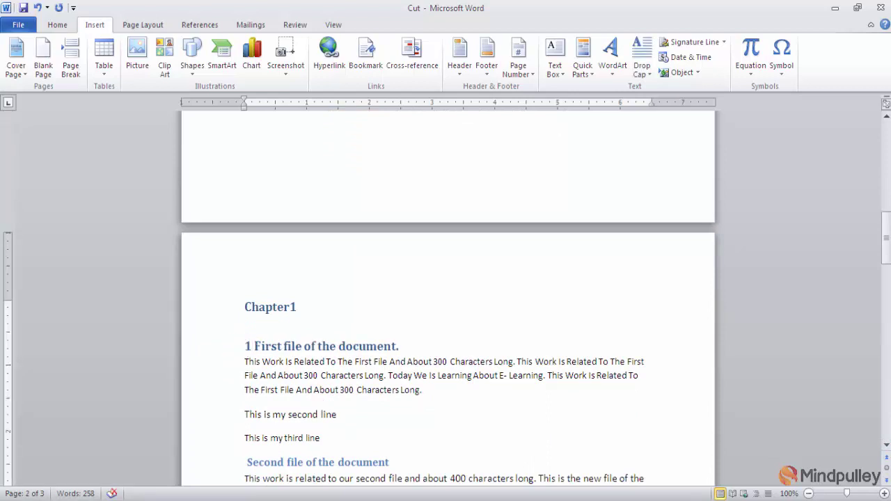
text(.)
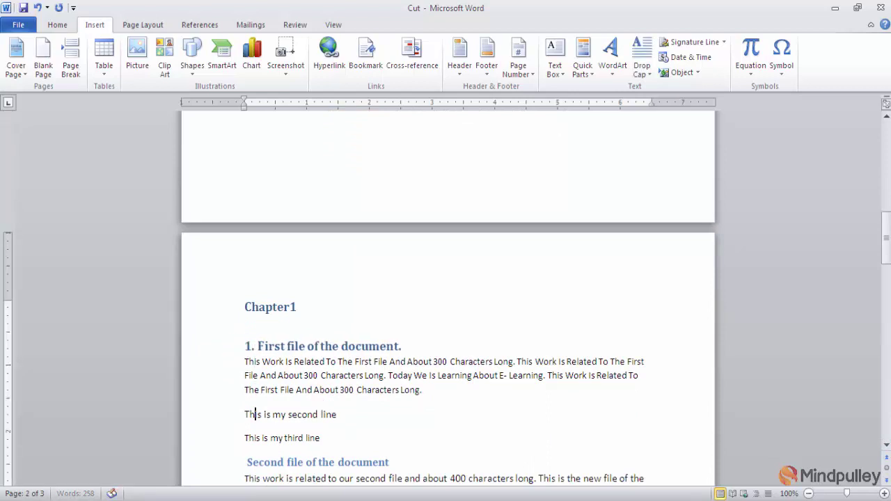
key(Down)
key(Down)
key(Down)
Number the 'Second file of the document' heading '2.' with correct spacing.
click(251, 462)
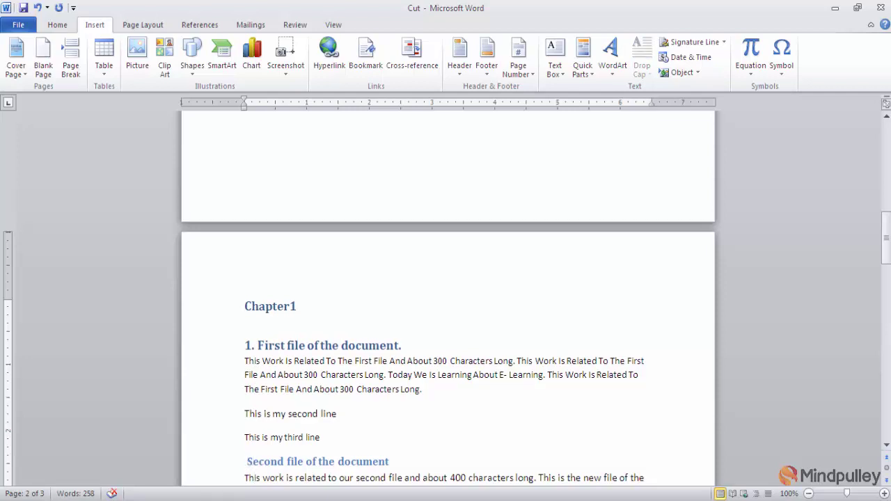
text(2.)
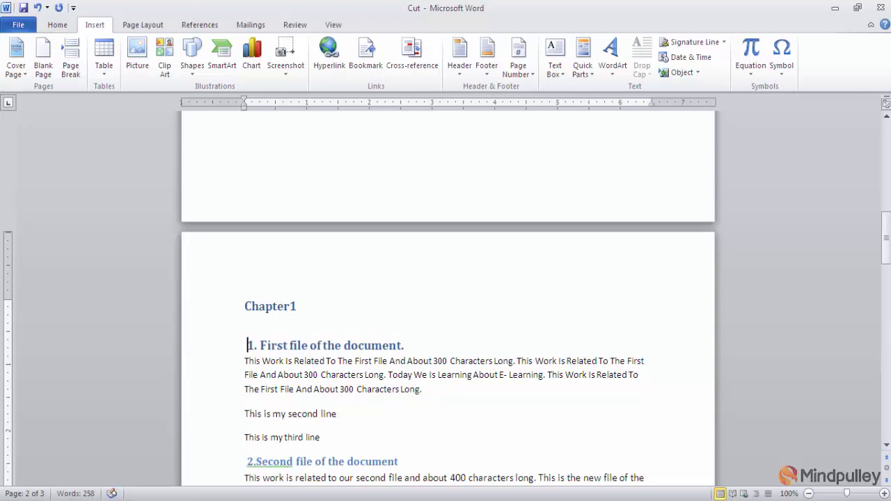
click(246, 375)
click(245, 478)
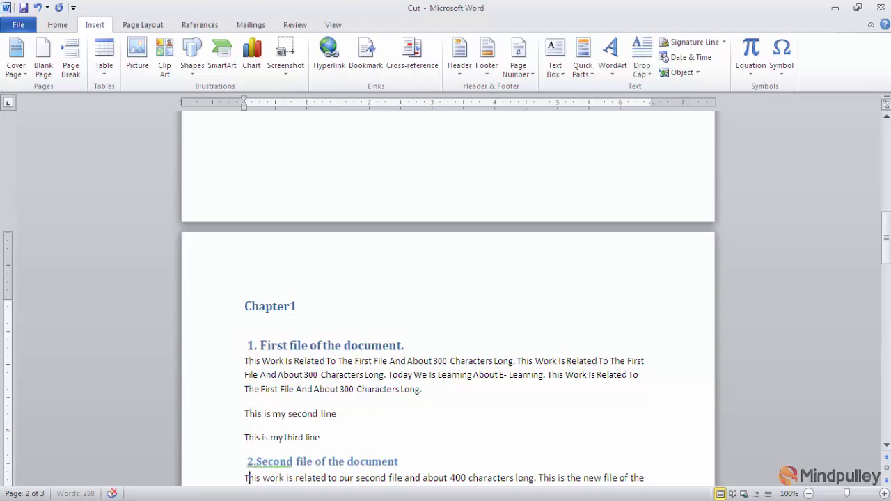
click(254, 462)
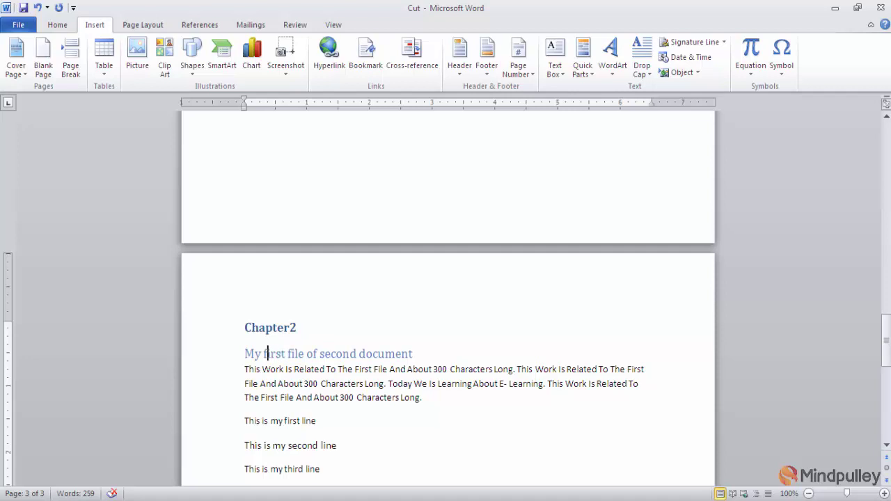
Prefix 'My first file of second document' with '3.' and return to page one.
click(244, 354)
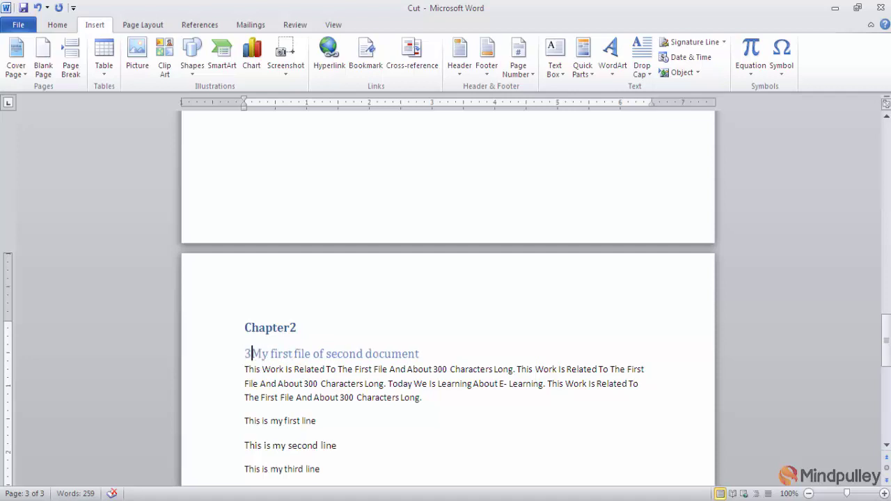
text(3.)
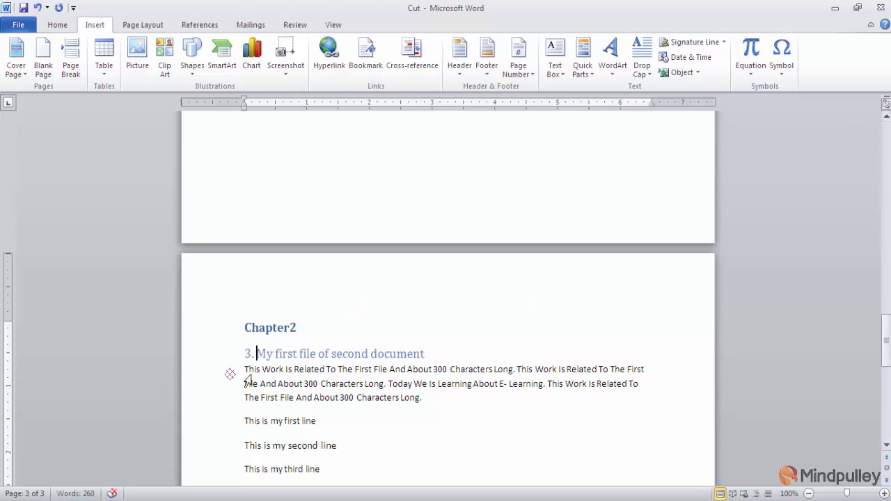
drag(244, 353, 255, 354)
click(254, 353)
click(888, 115)
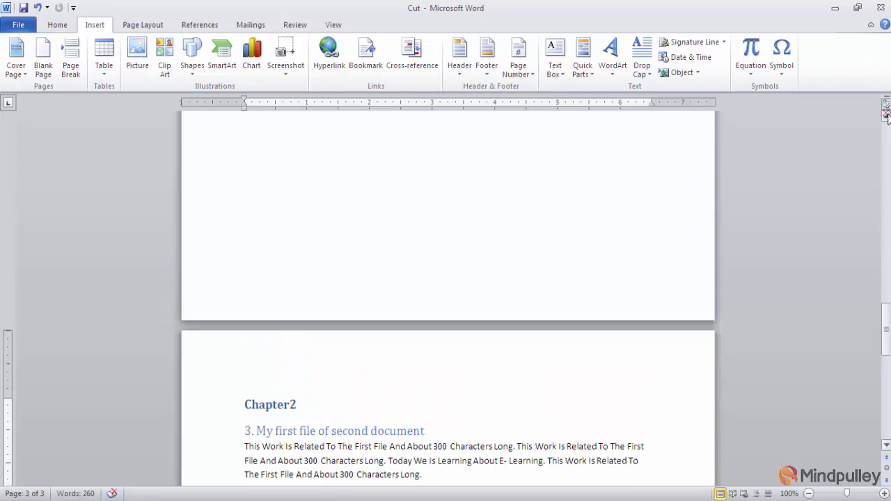
scroll(887, 118, up, 9)
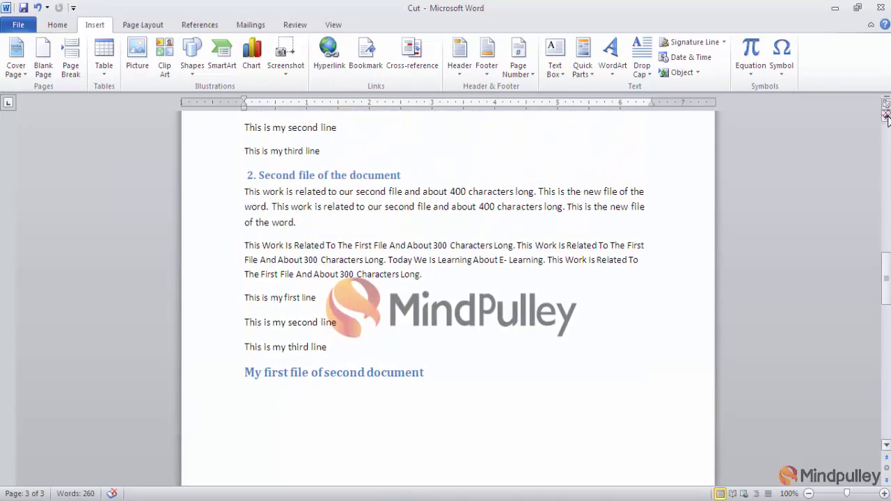
scroll(887, 118, up, 8)
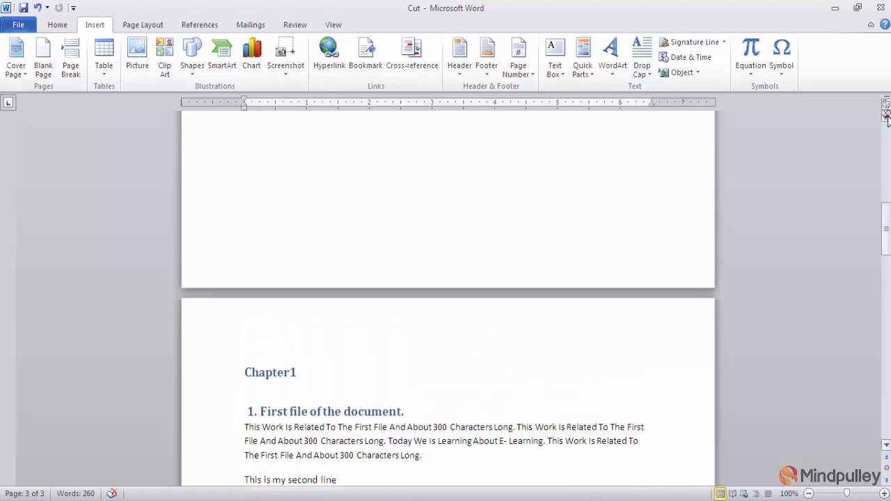
scroll(498, 240, up, 8)
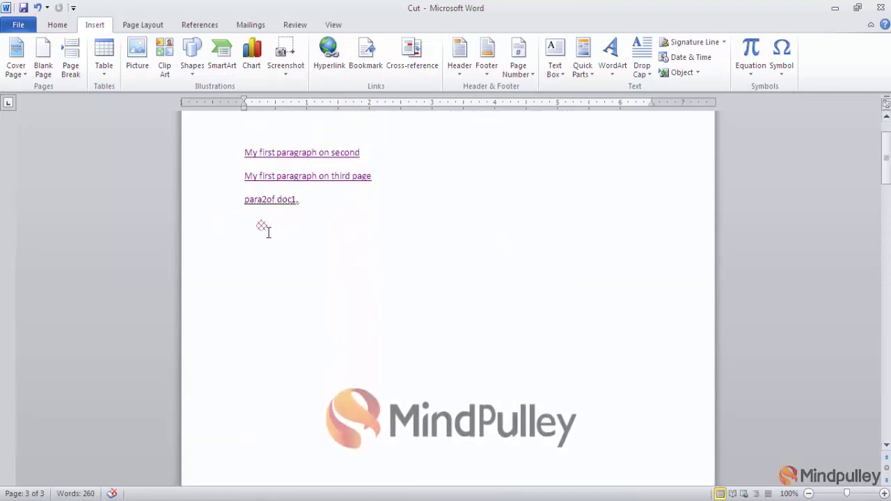
Below 'para2of doc1.', insert two page-number references to heading '3. My first file of second document', reading 33.
click(255, 232)
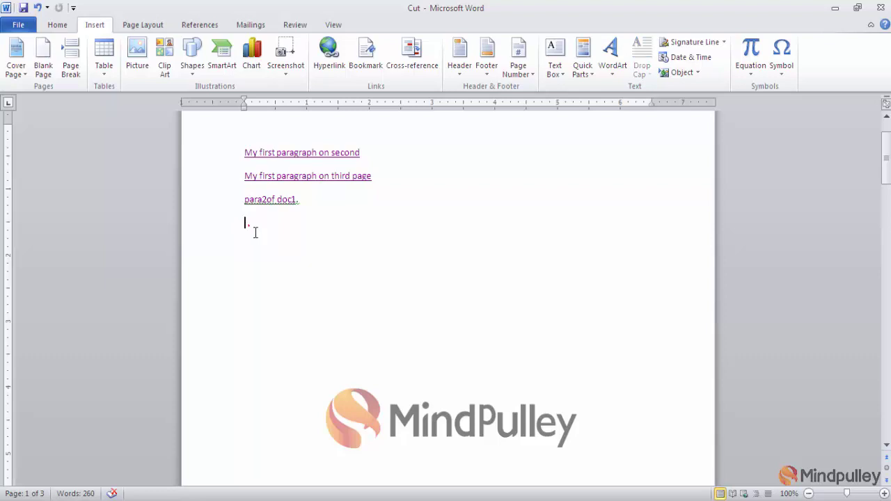
click(430, 63)
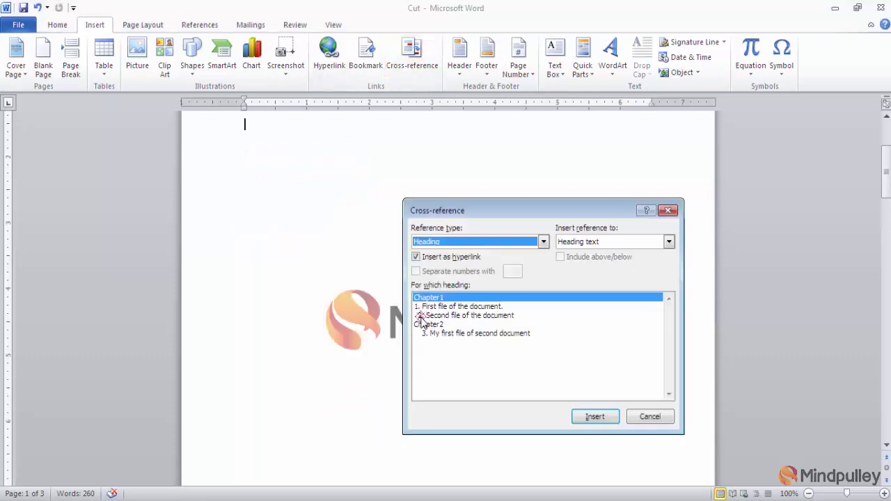
click(426, 337)
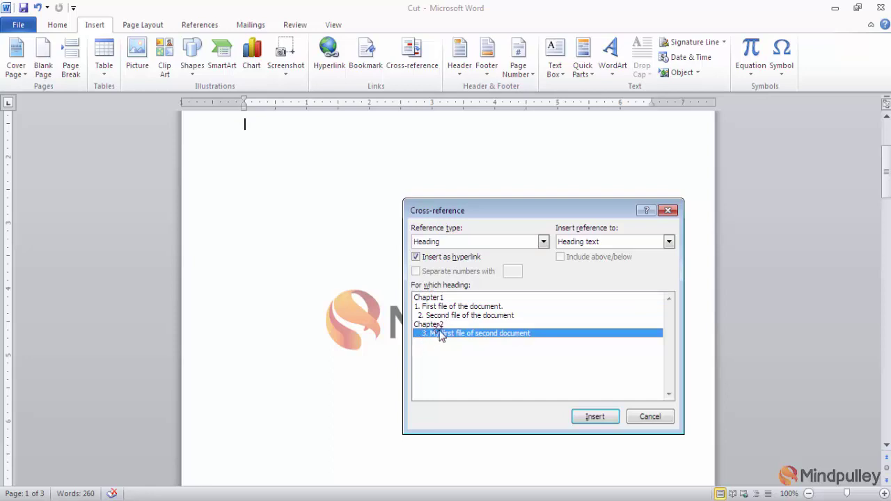
click(668, 241)
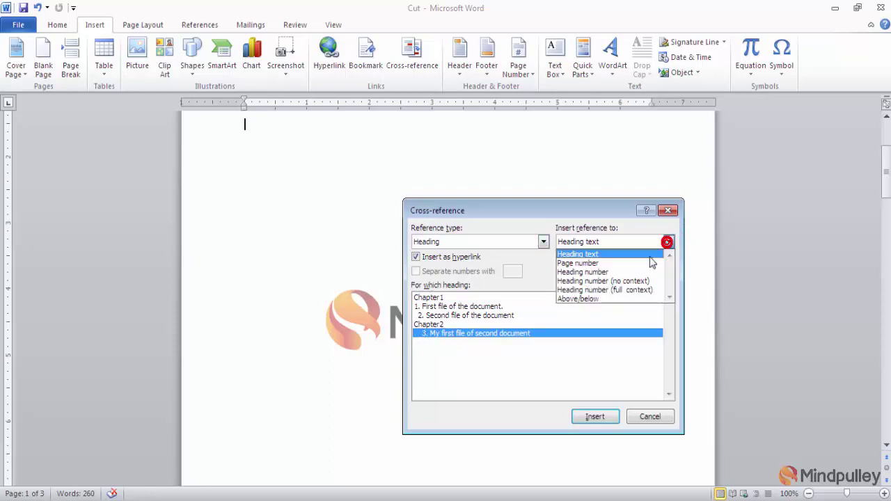
click(606, 265)
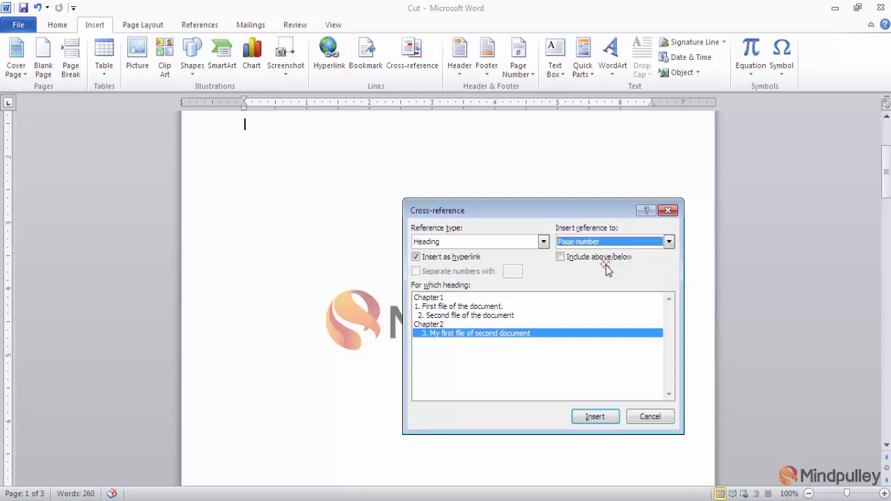
click(590, 419)
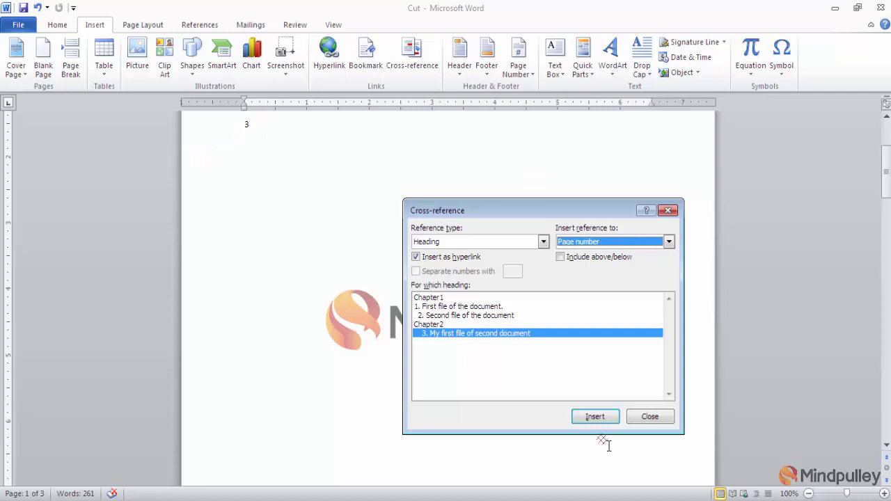
click(606, 417)
Close the dialog and Ctrl+click the '33' reference to jump to the page 3 heading.
click(641, 420)
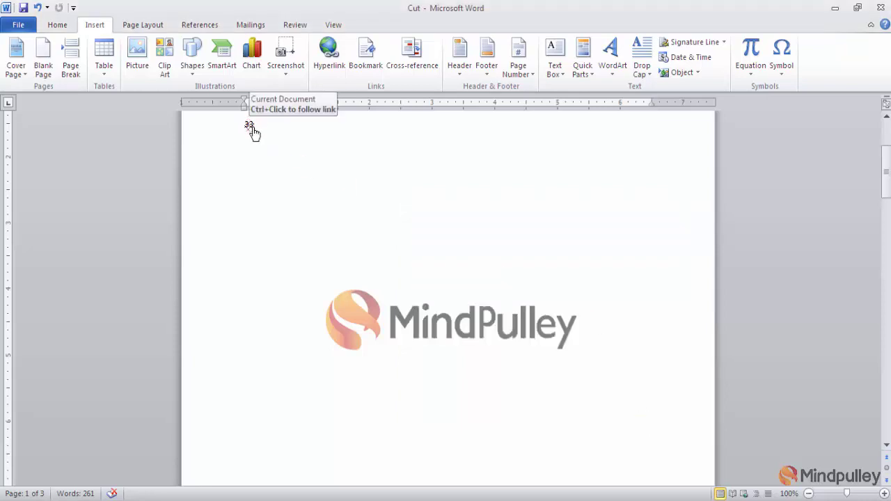
ctrl+click(253, 129)
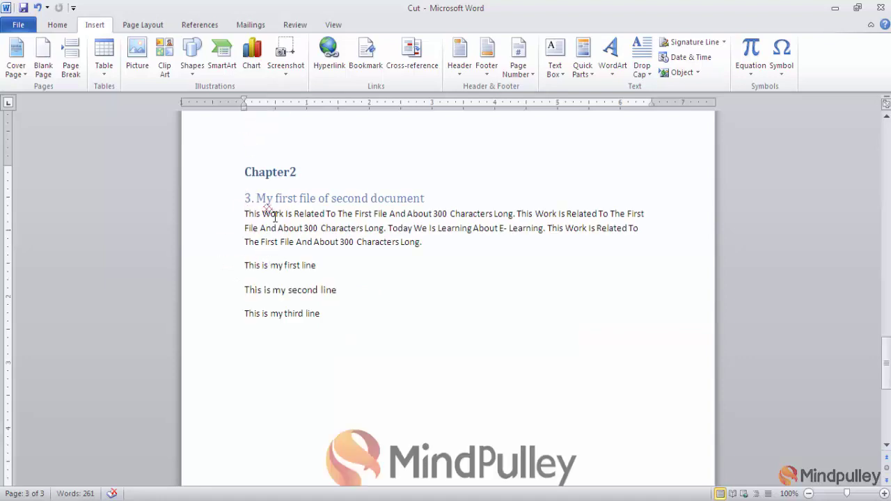